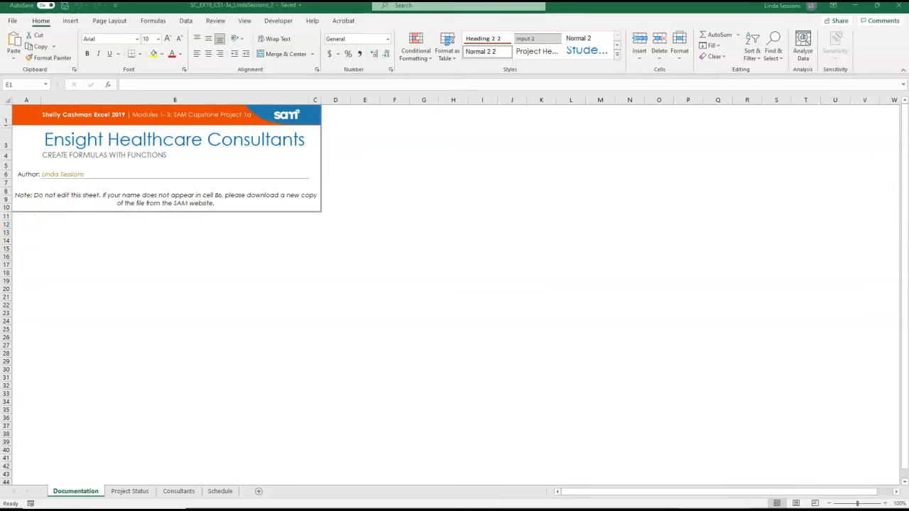
# Unfreeze the panes on the Project Status worksheet and return to cell A1
pyautogui.click(134, 492)
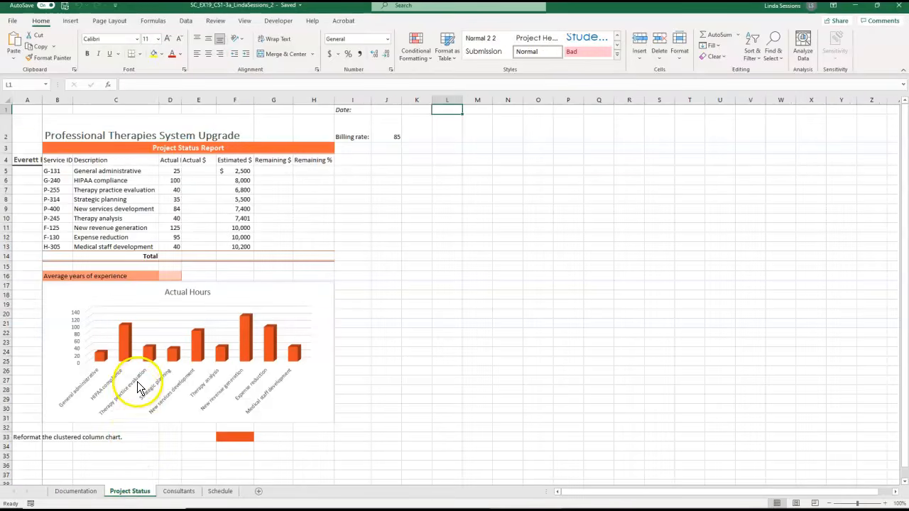
pyautogui.click(246, 22)
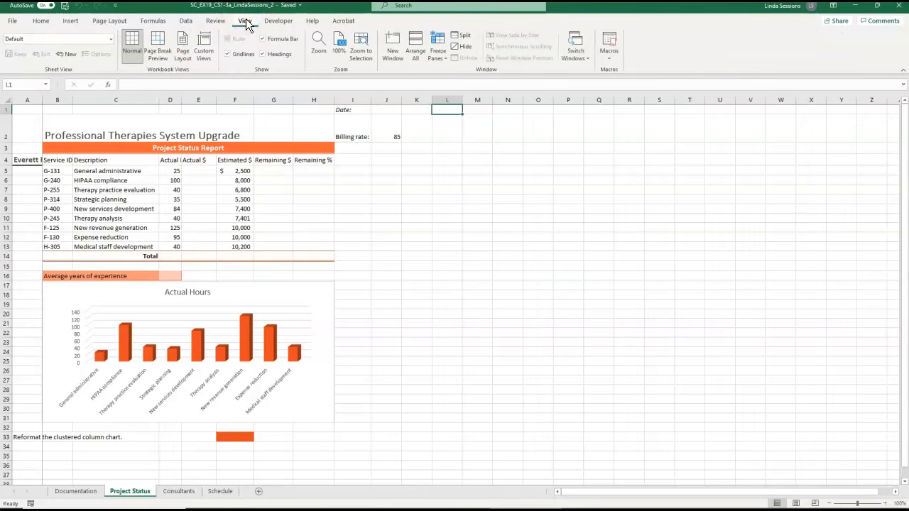
pyautogui.click(439, 55)
pyautogui.click(456, 75)
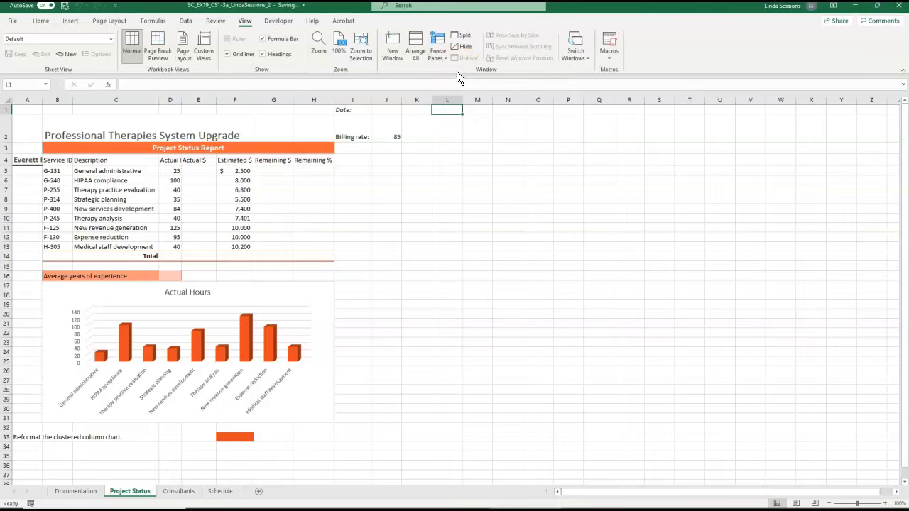
pyautogui.click(21, 111)
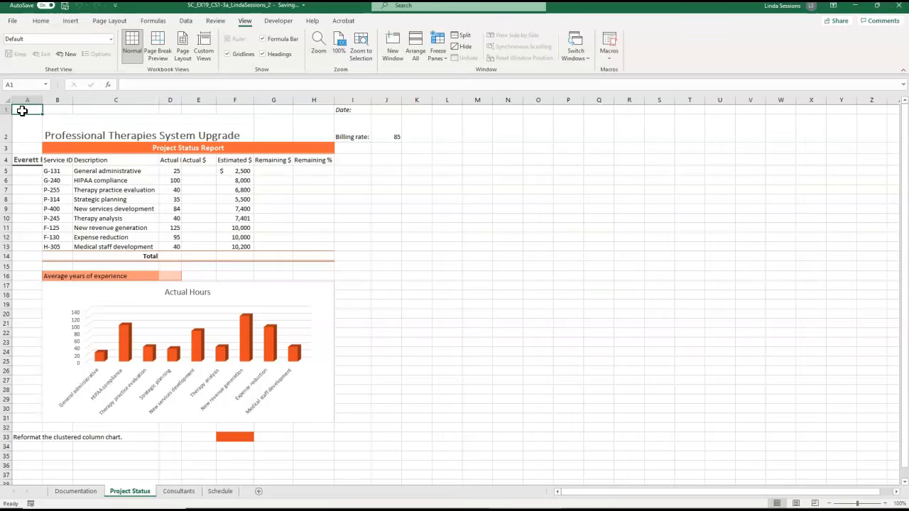
# Insert the NOW function in cell J1 beside the Date label
pyautogui.click(383, 109)
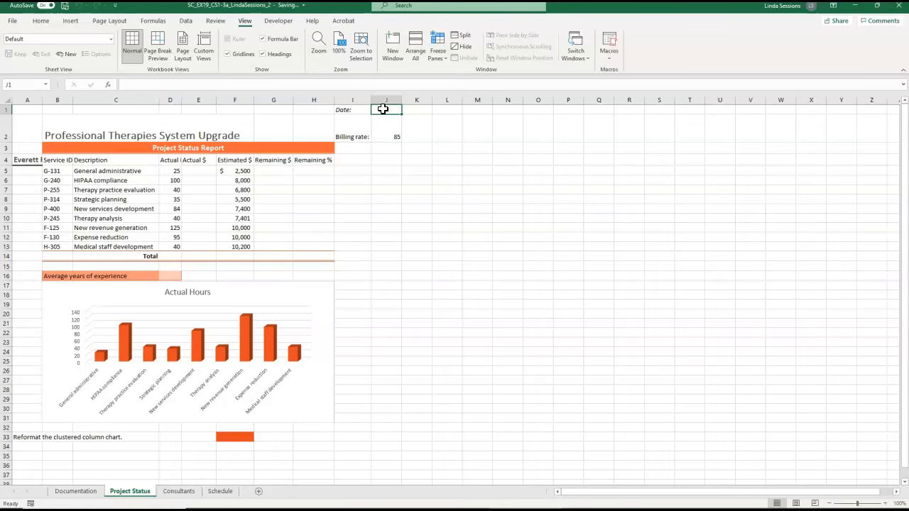
pyautogui.click(153, 21)
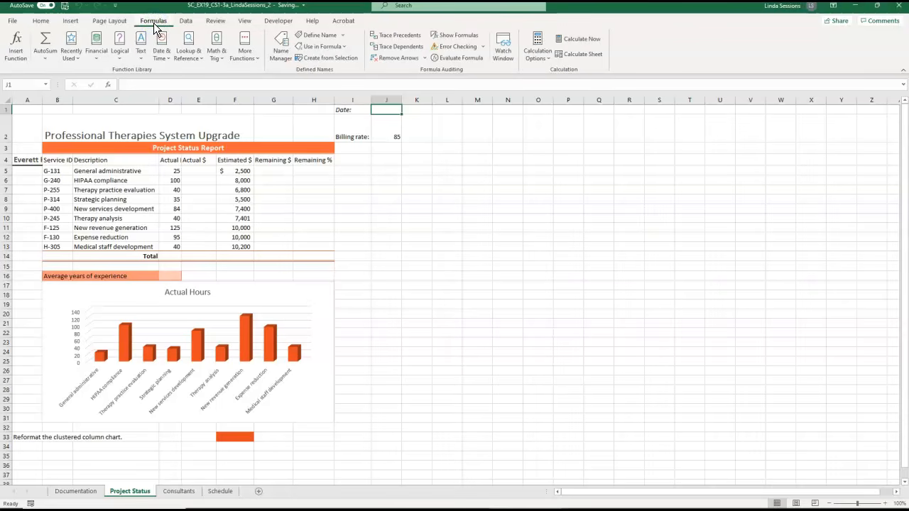
pyautogui.click(161, 57)
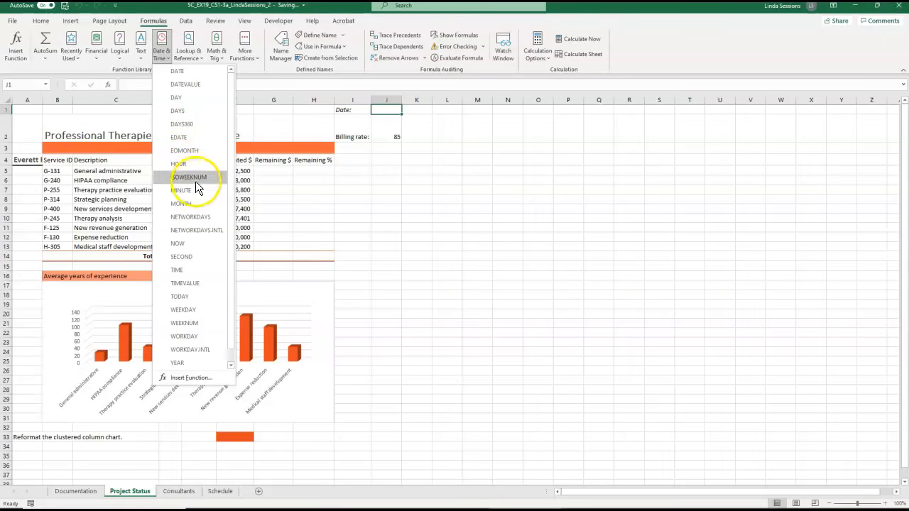
pyautogui.click(192, 244)
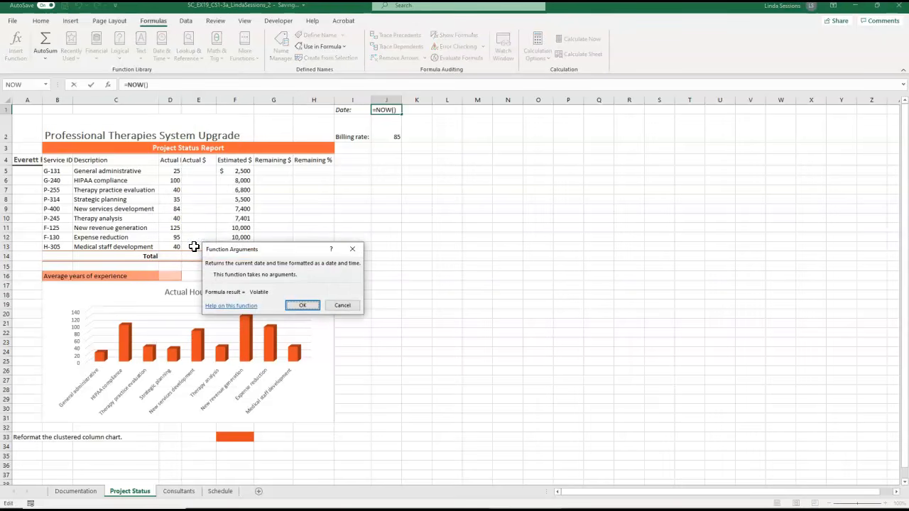
pyautogui.click(301, 306)
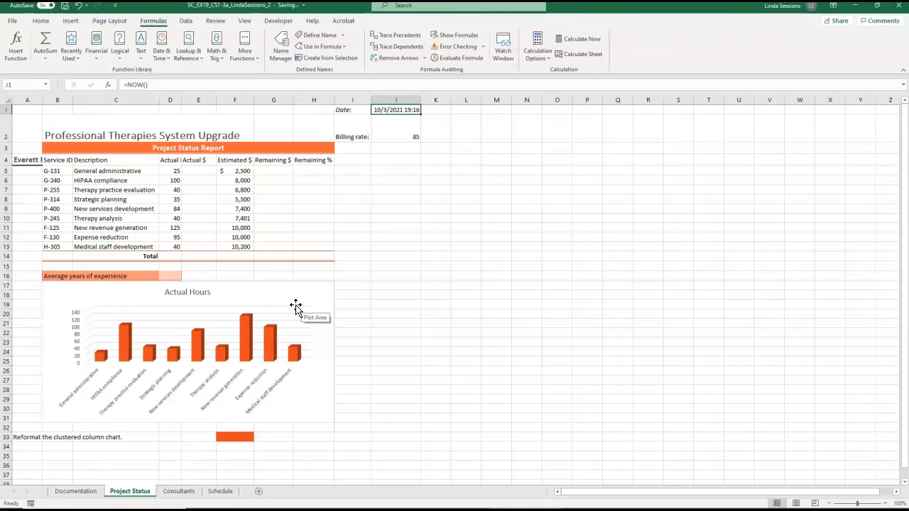
# Format the date in cell J1 as Short Date
pyautogui.click(41, 20)
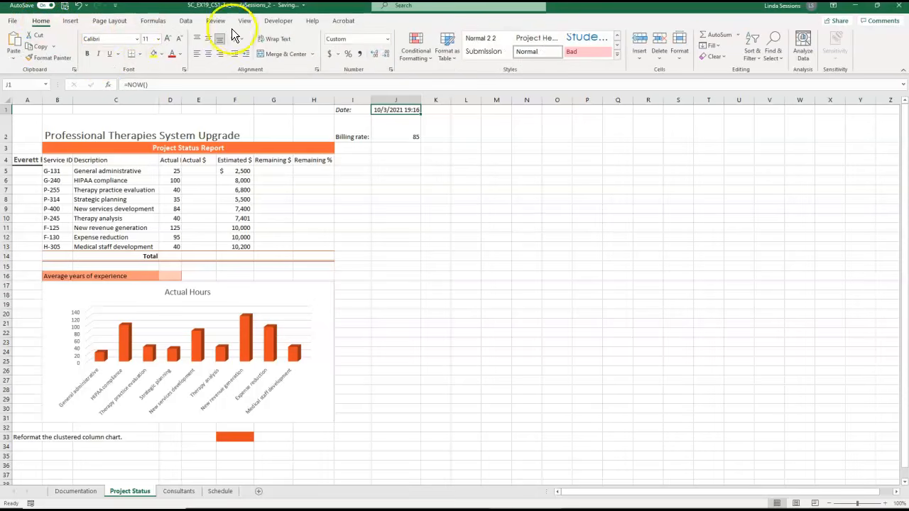
pyautogui.click(387, 39)
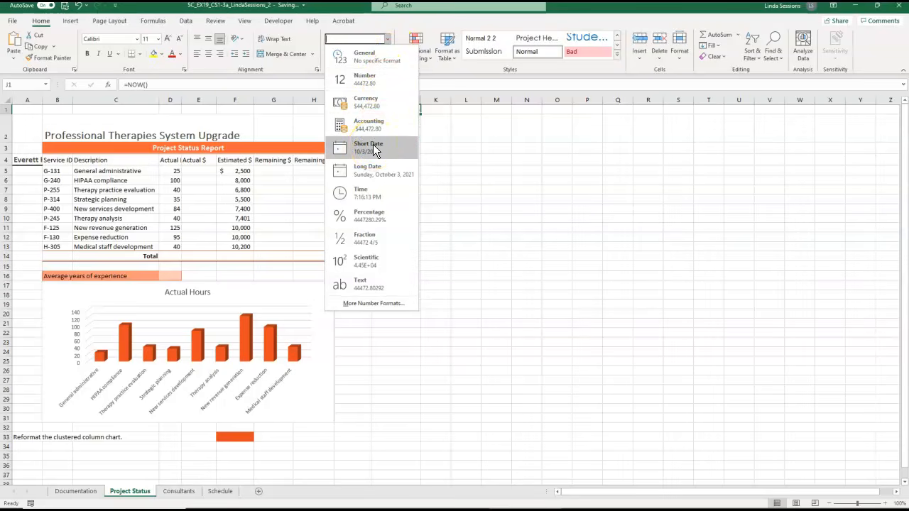
pyautogui.click(373, 145)
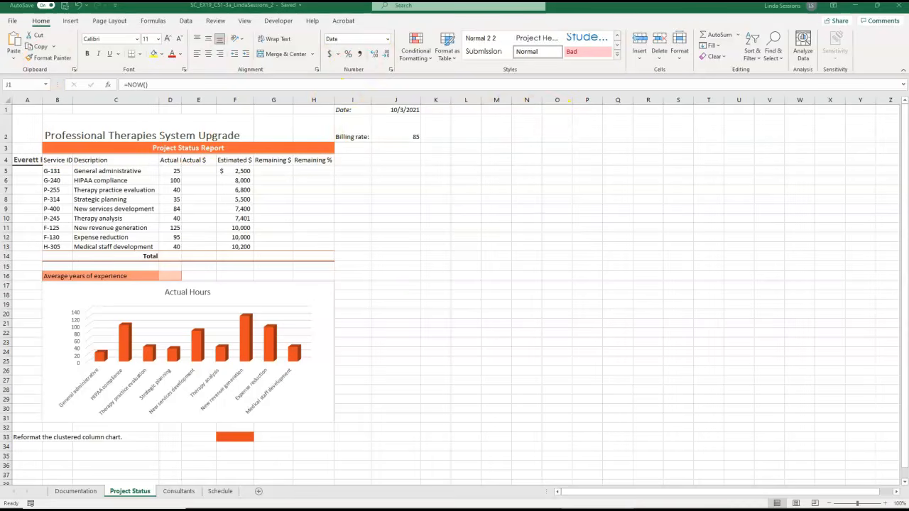
# Give the worksheet title in cell B2 an orange theme fill and white font color
pyautogui.click(85, 127)
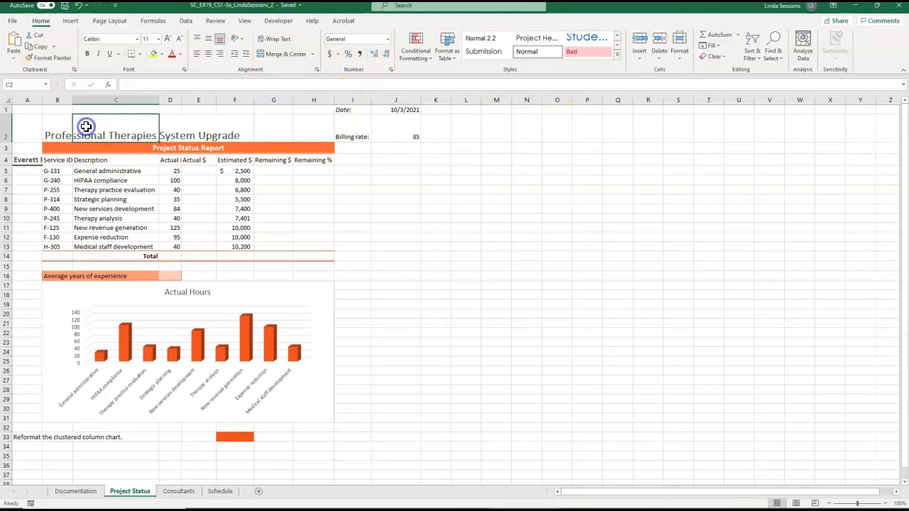
pyautogui.click(59, 123)
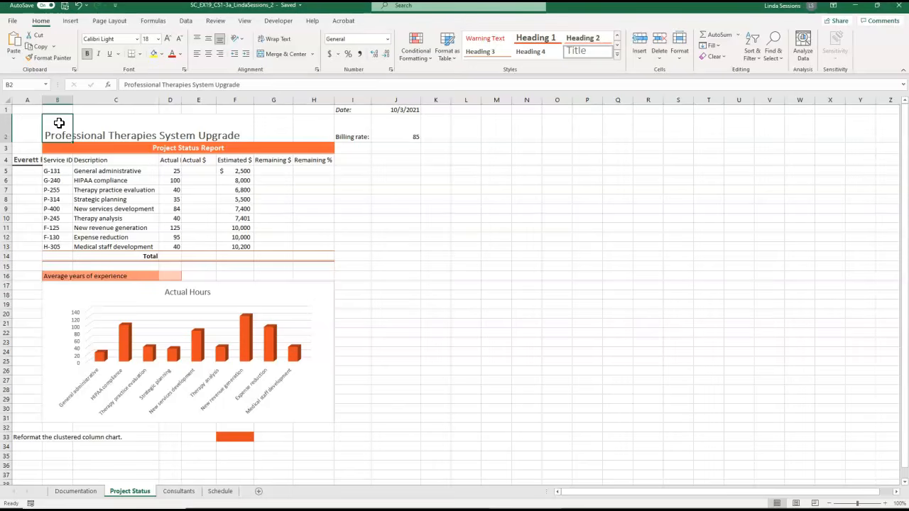
pyautogui.click(162, 54)
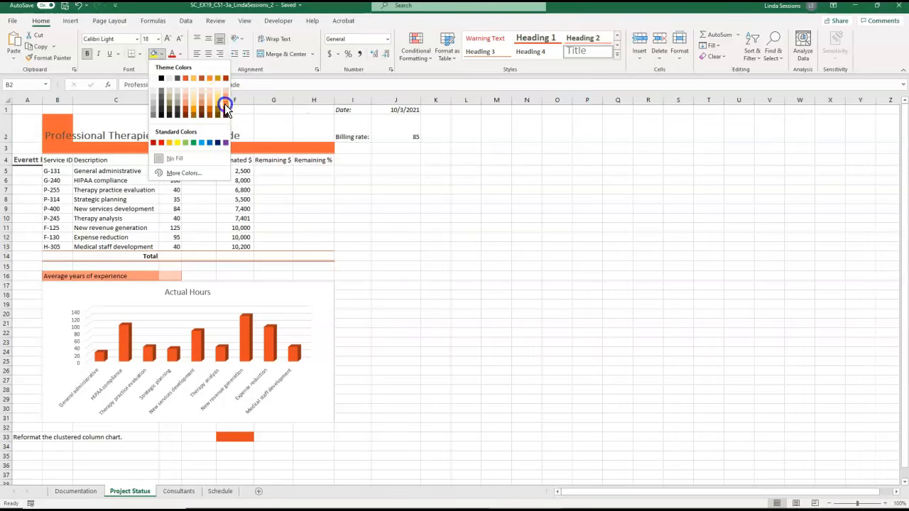
pyautogui.click(224, 104)
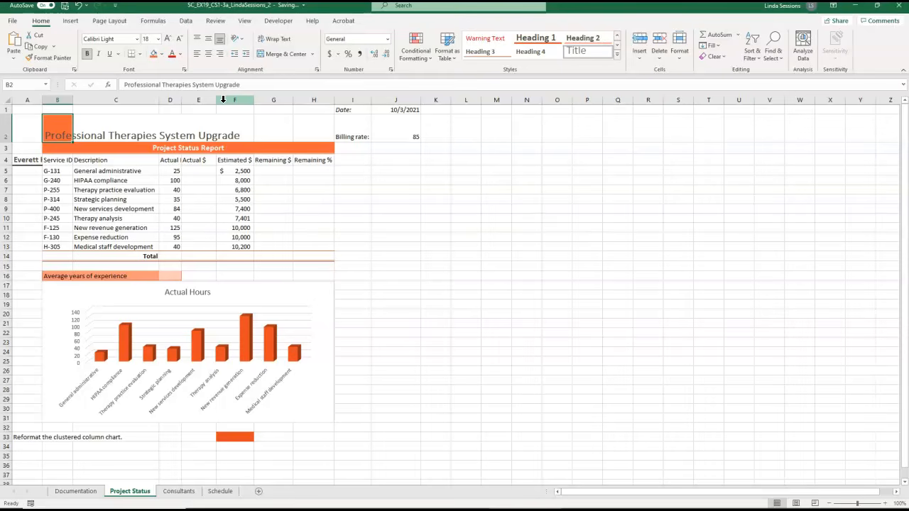
pyautogui.click(181, 55)
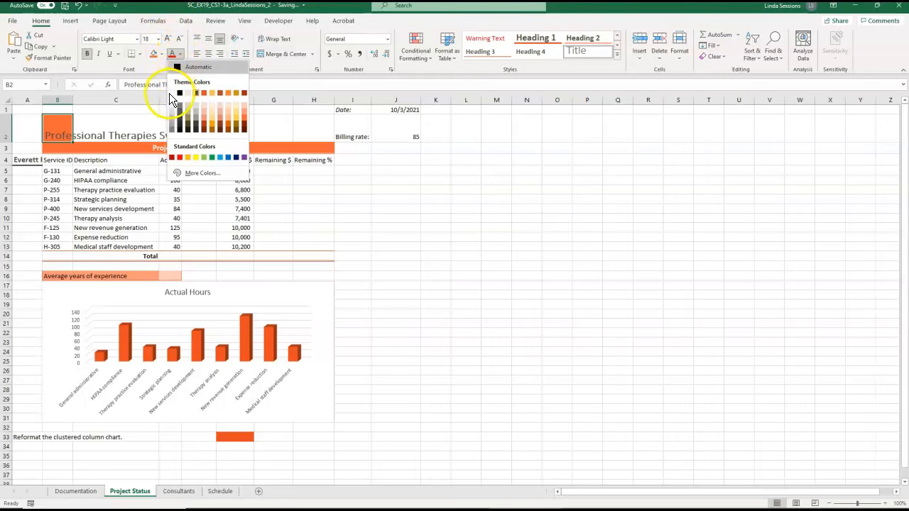
pyautogui.click(171, 94)
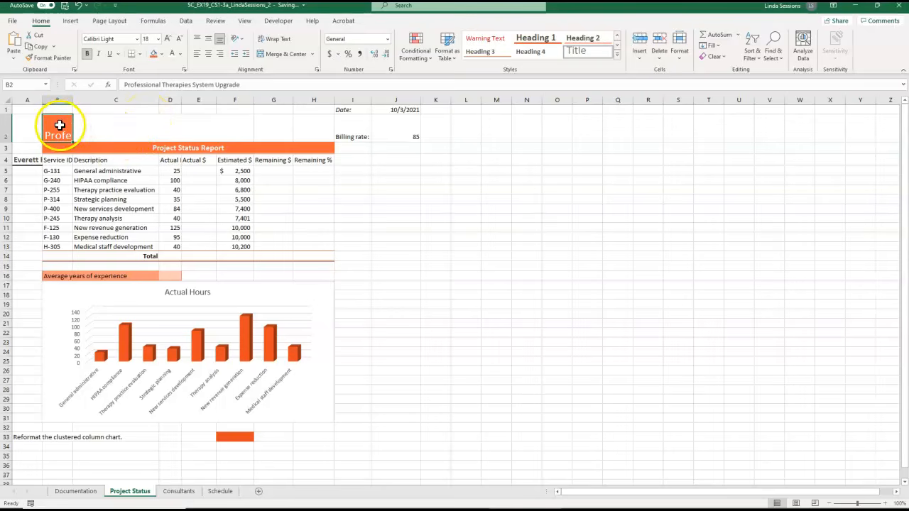
# Merge and center the worksheet title across B2:H2 and autofit the height of row 2
pyautogui.moveTo(60, 125); pyautogui.dragTo(310, 132)
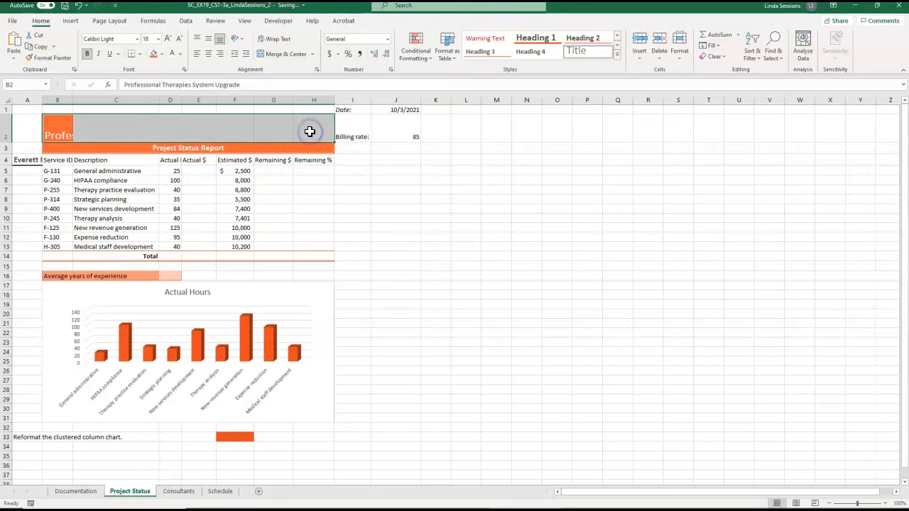
pyautogui.click(276, 56)
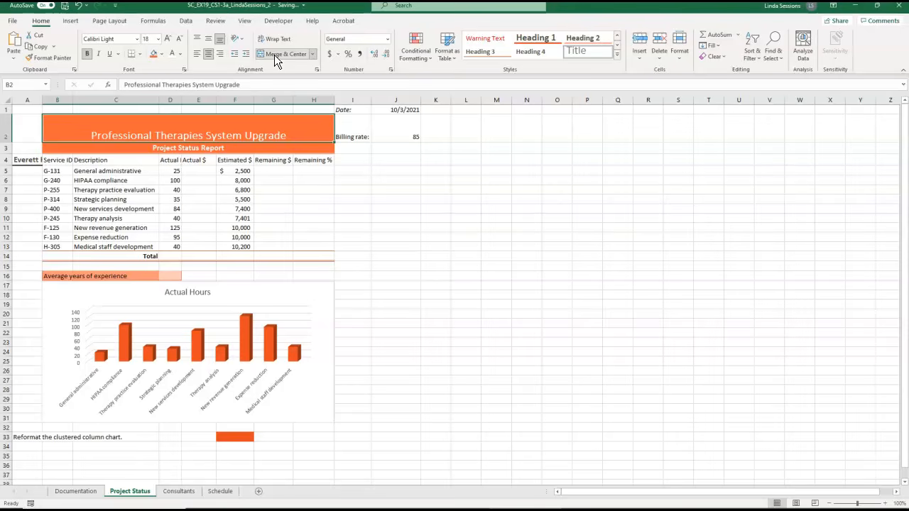
pyautogui.click(183, 69)
pyautogui.doubleClick(6, 143)
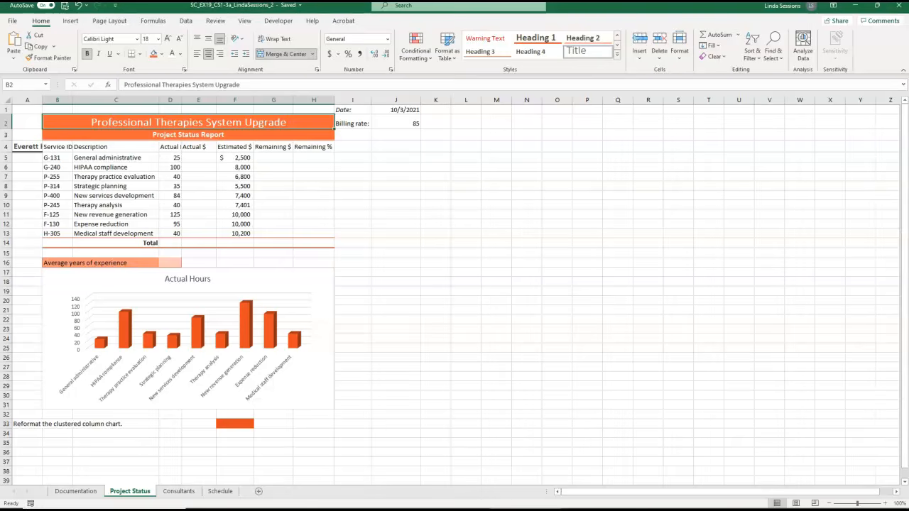
# Italicize the Billing rate label in I2 and format its value in J2 as Currency
pyautogui.click(353, 121)
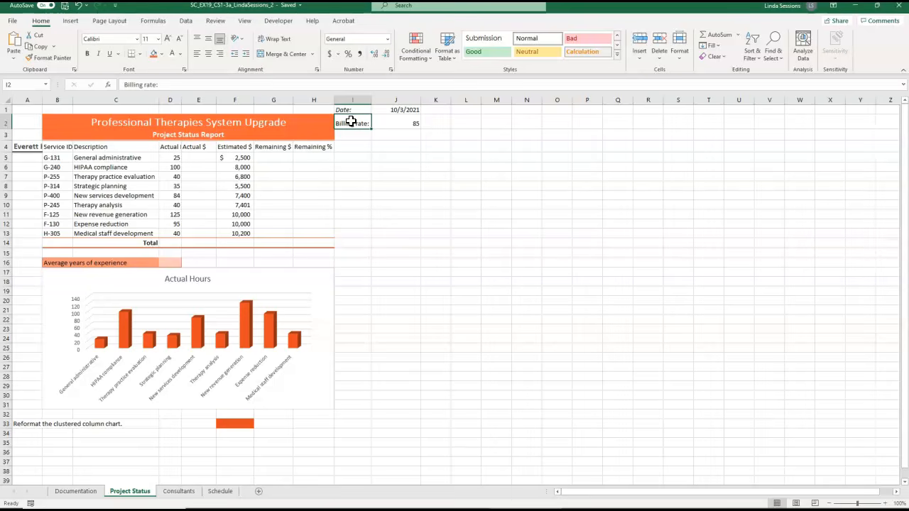
pyautogui.click(98, 56)
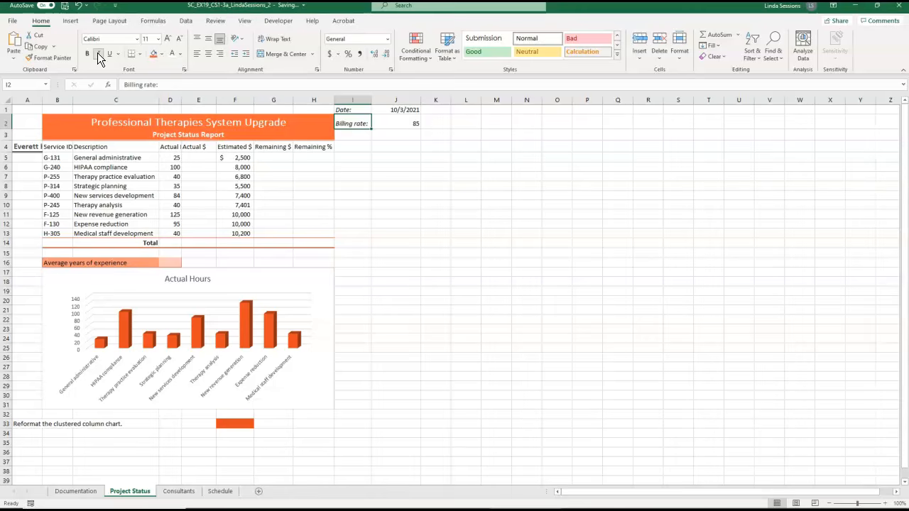
pyautogui.click(398, 122)
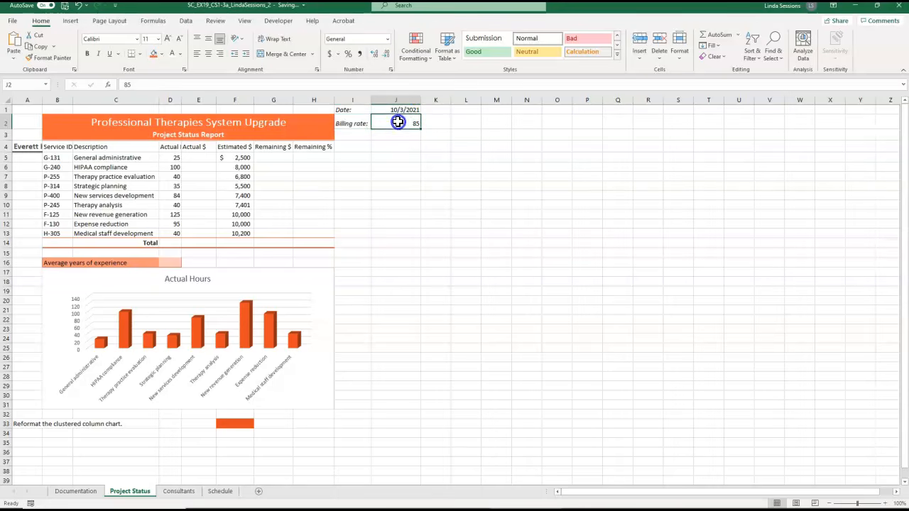
pyautogui.click(387, 40)
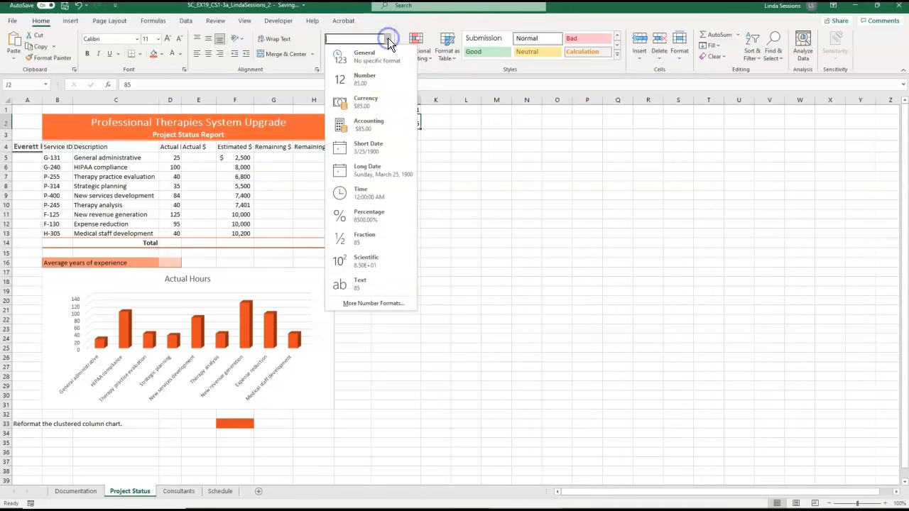
pyautogui.click(365, 102)
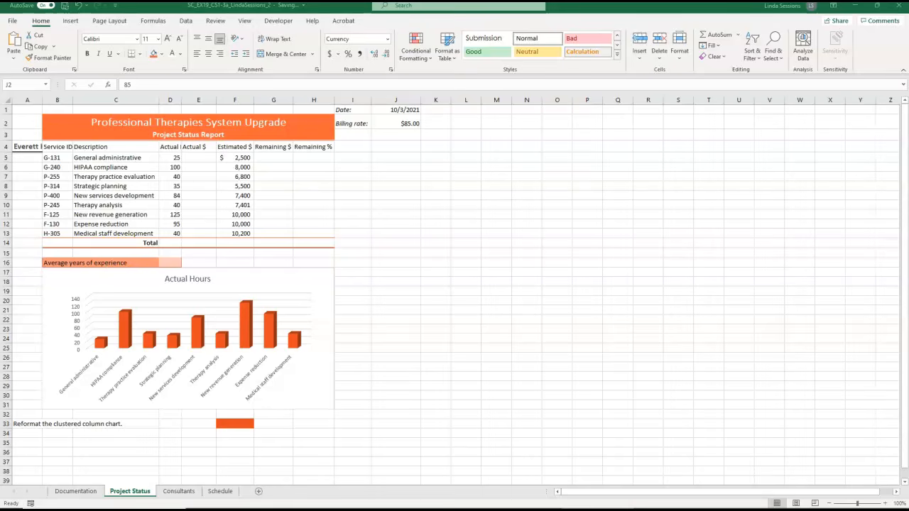
# Merge and center the Everett Hospital label across cells A4:A13
pyautogui.click(21, 146)
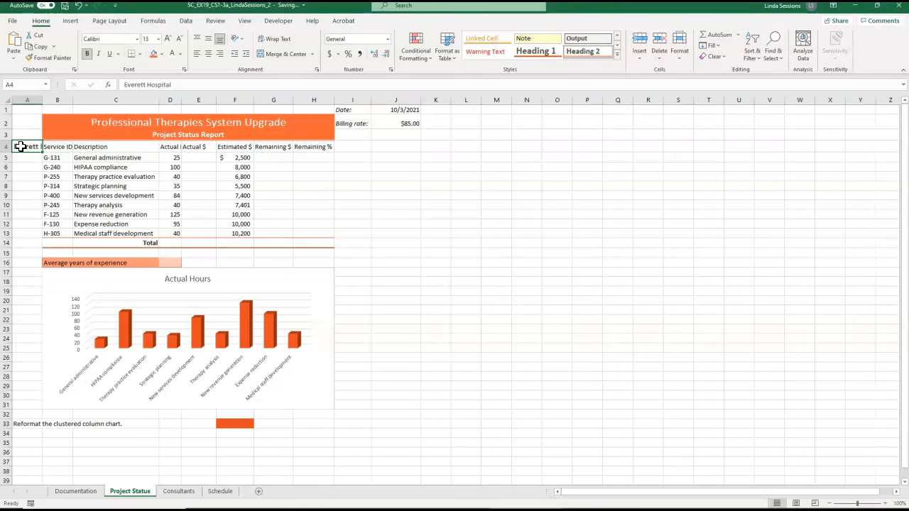
pyautogui.moveTo(22, 146); pyautogui.dragTo(26, 230)
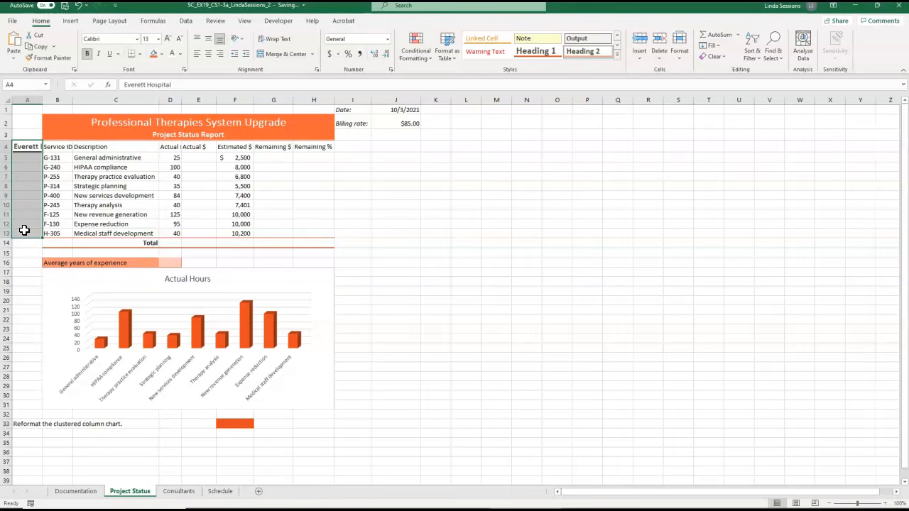
pyautogui.click(280, 53)
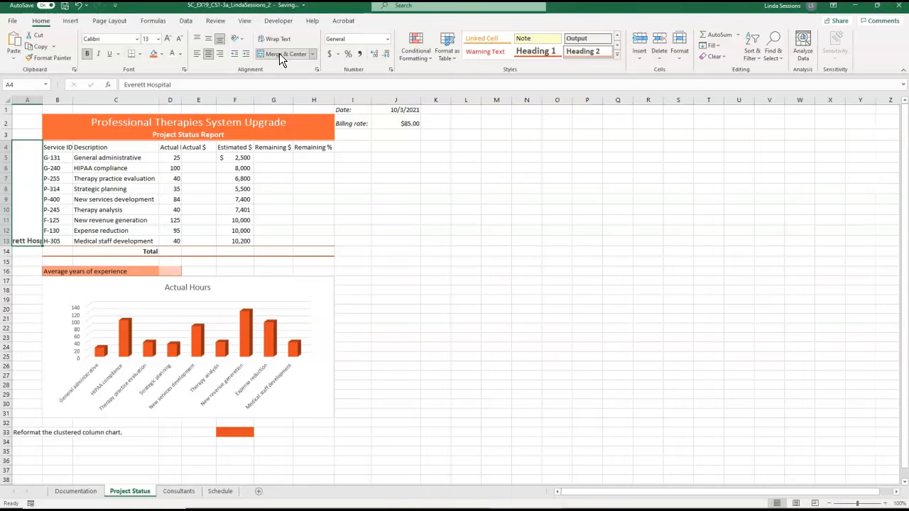
# Rotate the text of the merged Everett Hospital cell up and middle-align it vertically
pyautogui.click(243, 39)
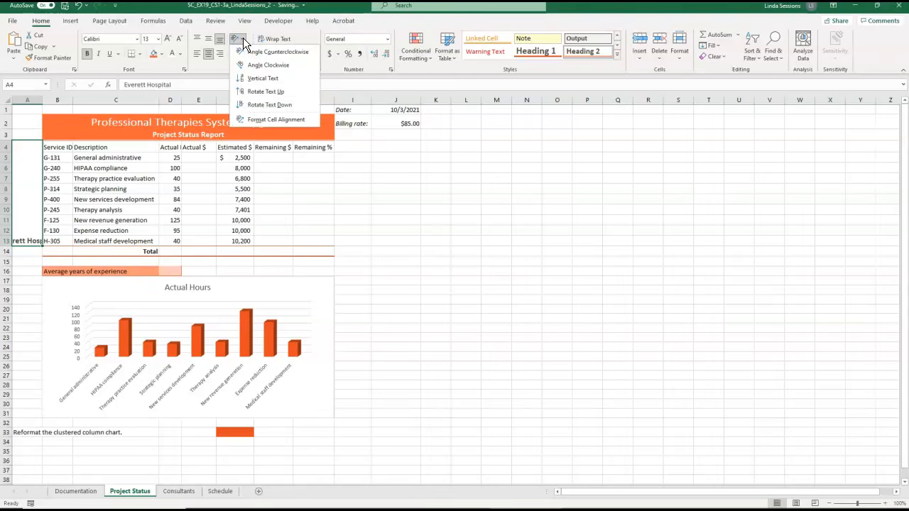
pyautogui.click(258, 92)
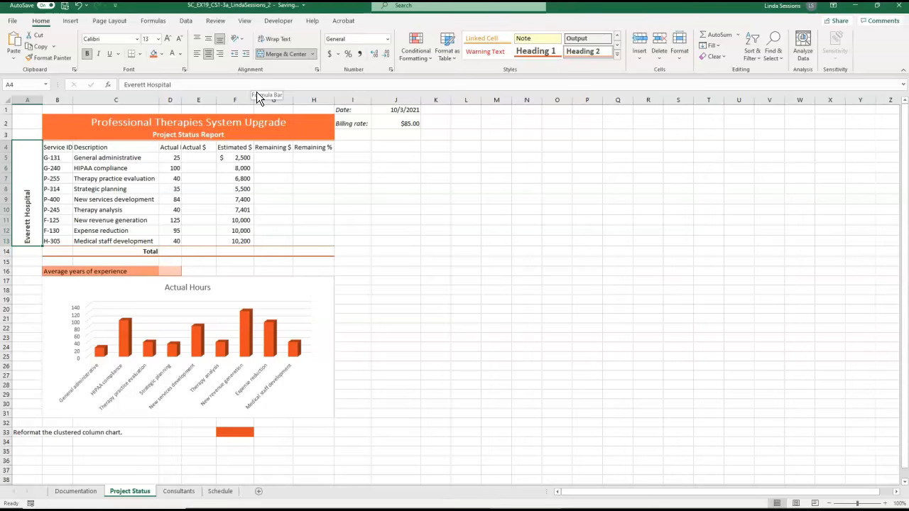
pyautogui.click(208, 41)
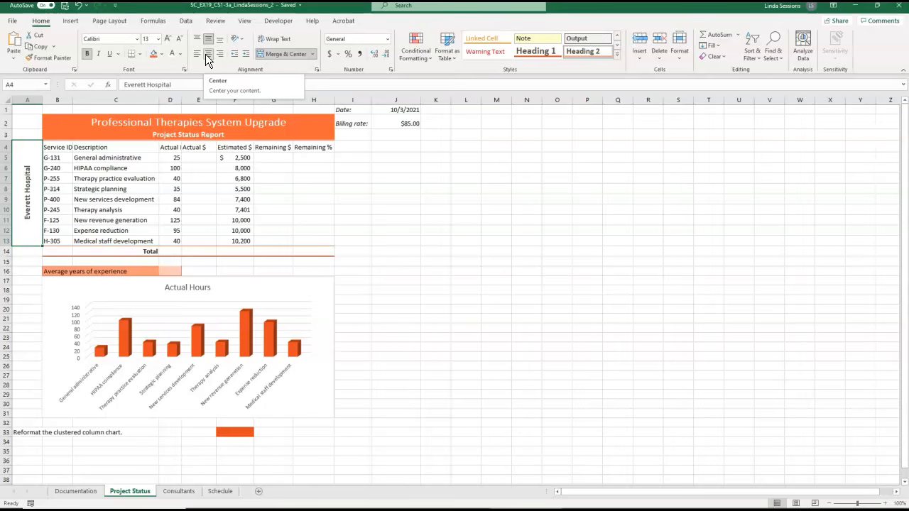
# Remove the borders from the merged Everett Hospital cell and narrow column A to about half its width
pyautogui.click(139, 55)
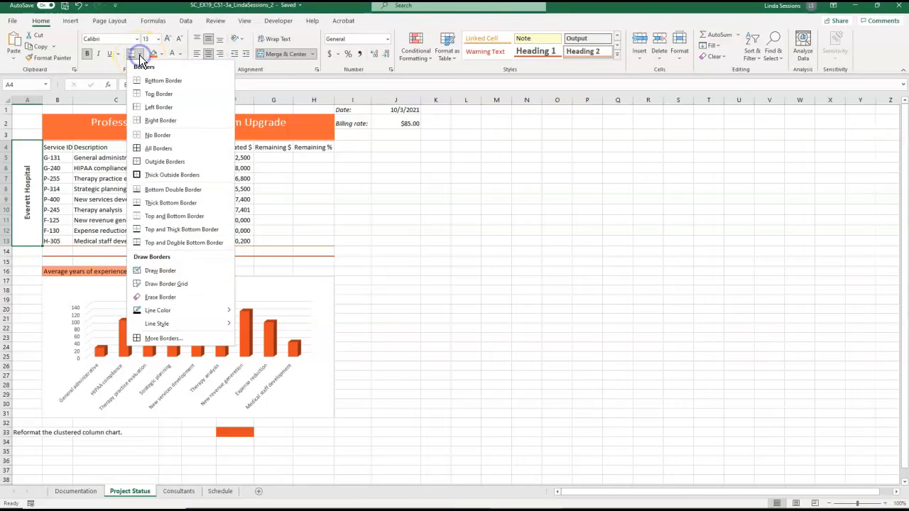
pyautogui.click(150, 135)
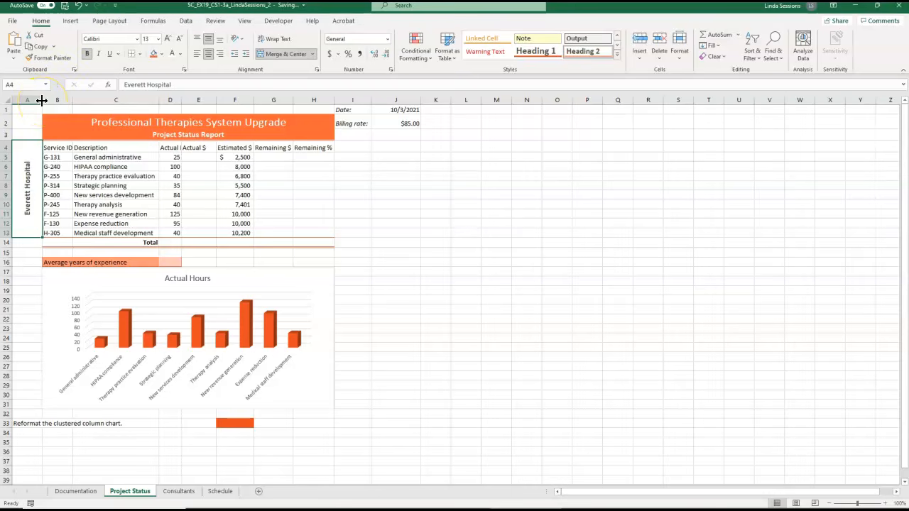
pyautogui.moveTo(42, 100); pyautogui.dragTo(27, 100)
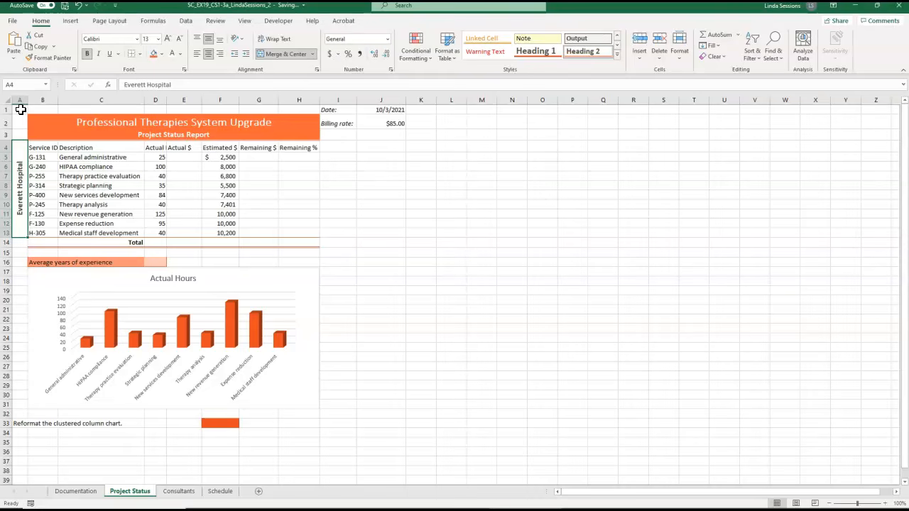
# Change the Description heading in cell C4 to Service Description
pyautogui.click(43, 148)
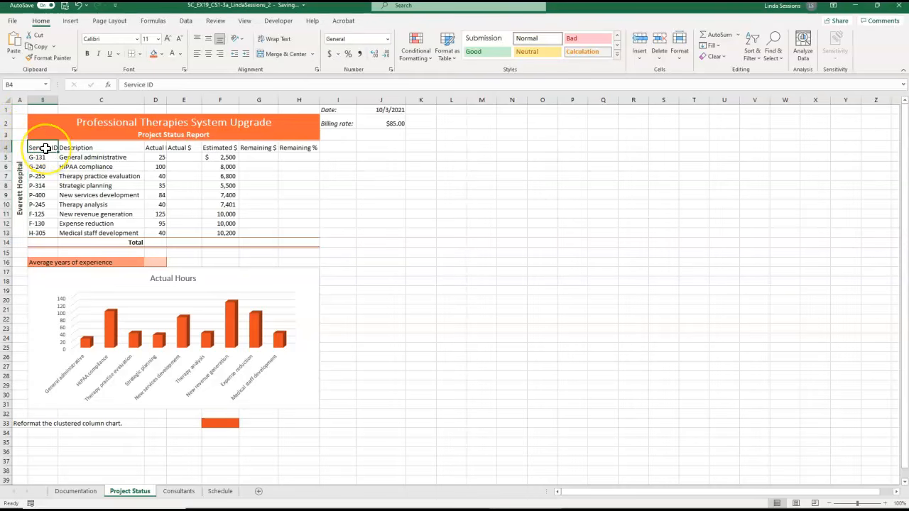
pyautogui.click(81, 150)
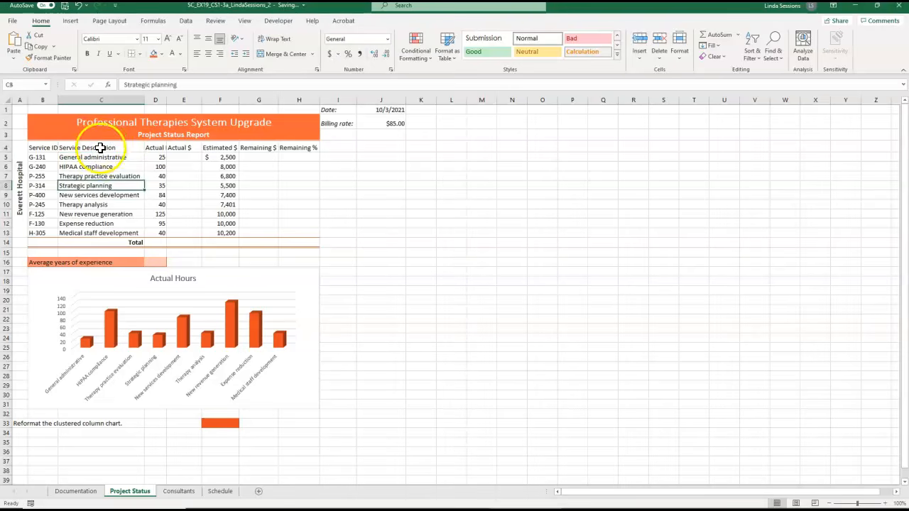
pyautogui.click(100, 148)
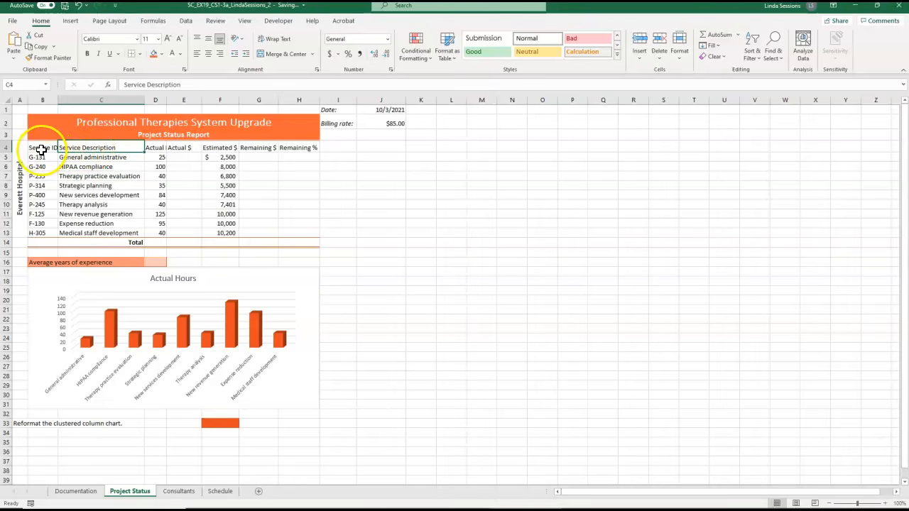
# Apply the Accent6 cell style to the headings in B4:H4 and autofit column D to its contents
pyautogui.moveTo(40, 147); pyautogui.dragTo(298, 148)
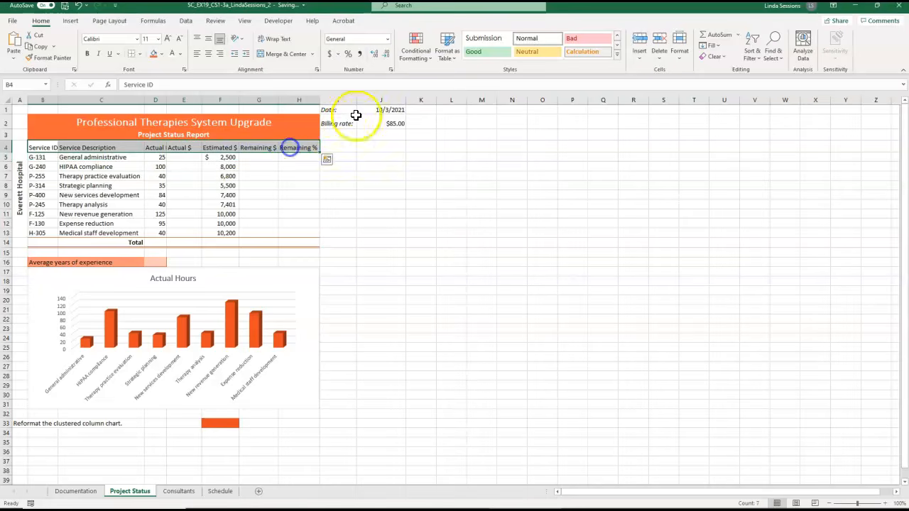
pyautogui.click(618, 55)
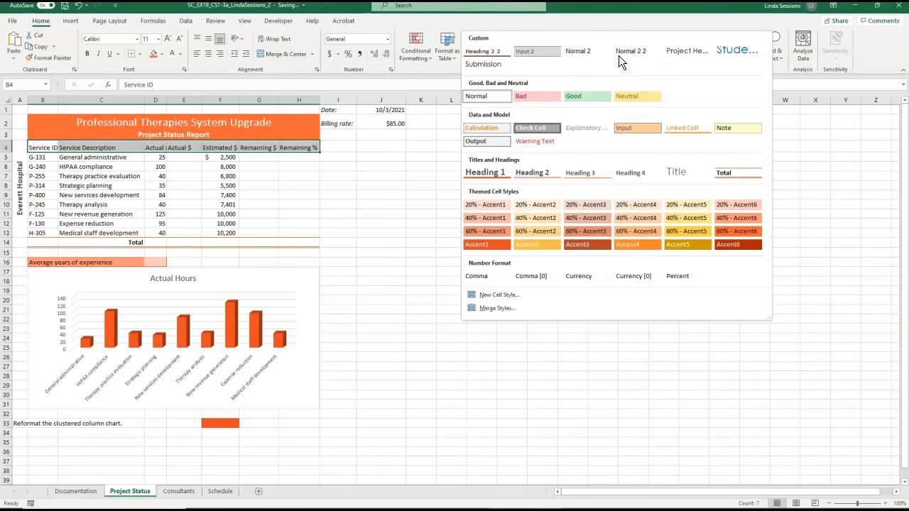
pyautogui.click(736, 245)
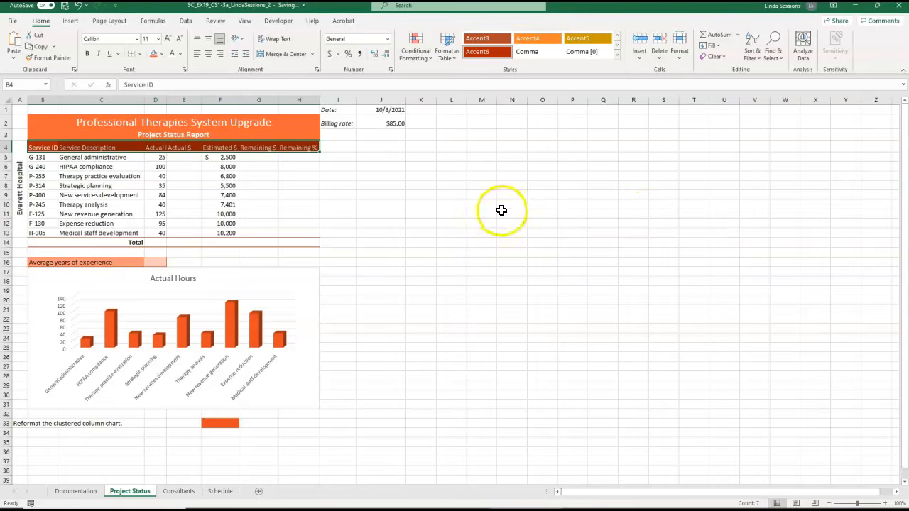
pyautogui.click(151, 157)
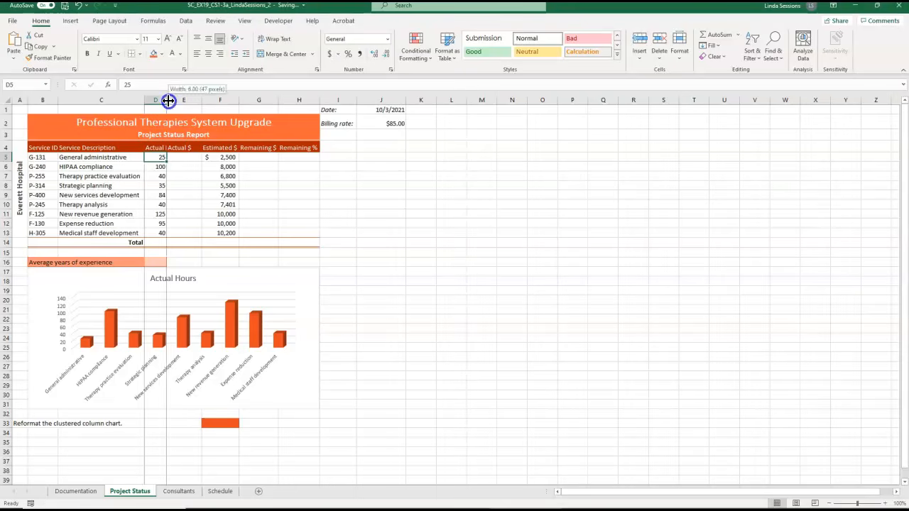
pyautogui.doubleClick(167, 100)
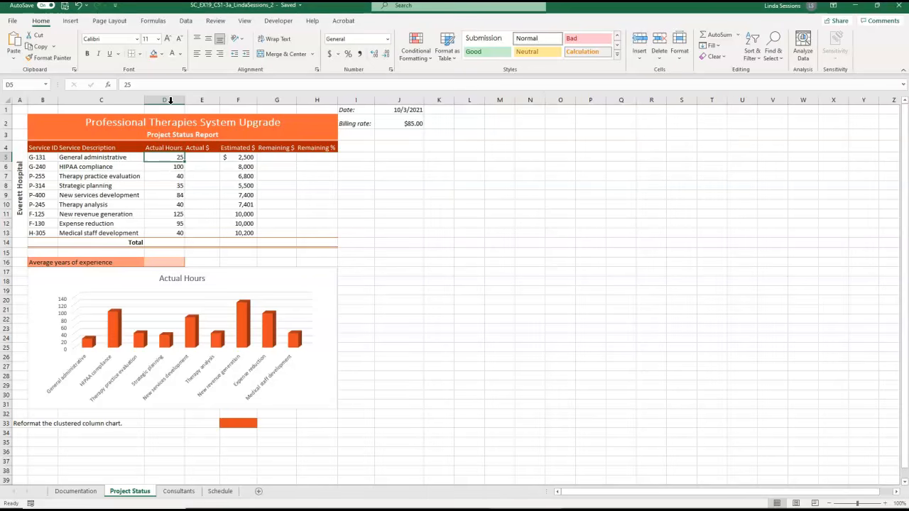
# Enter the formula =D5*$J$2 in cell E5 and fill it down through E13
pyautogui.click(208, 158)
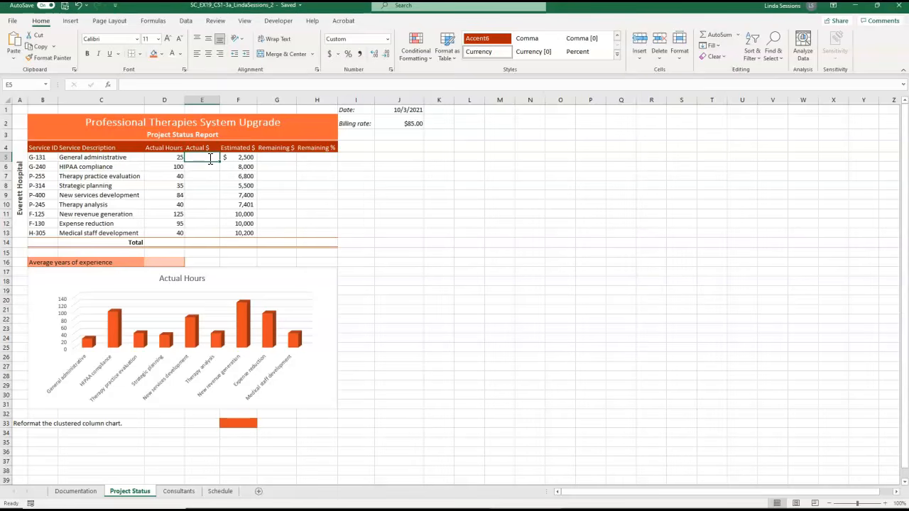
pyautogui.write('=')
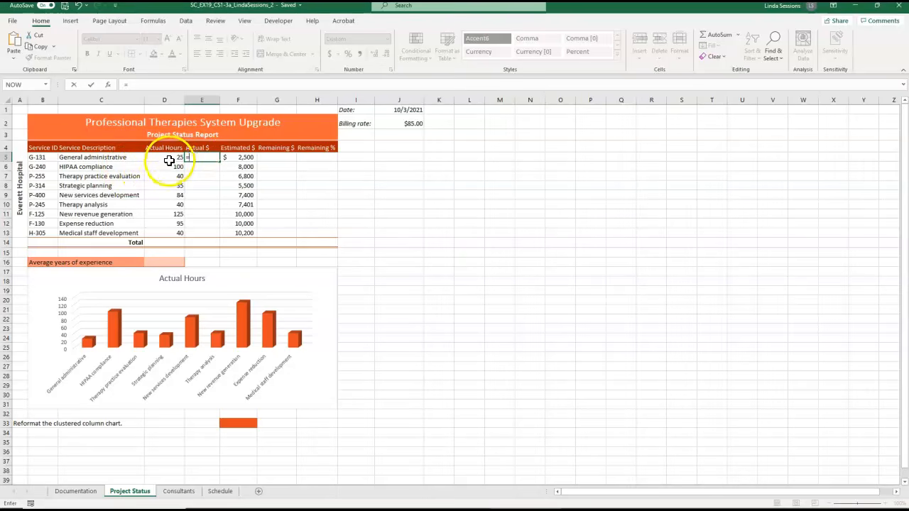
pyautogui.click(159, 157)
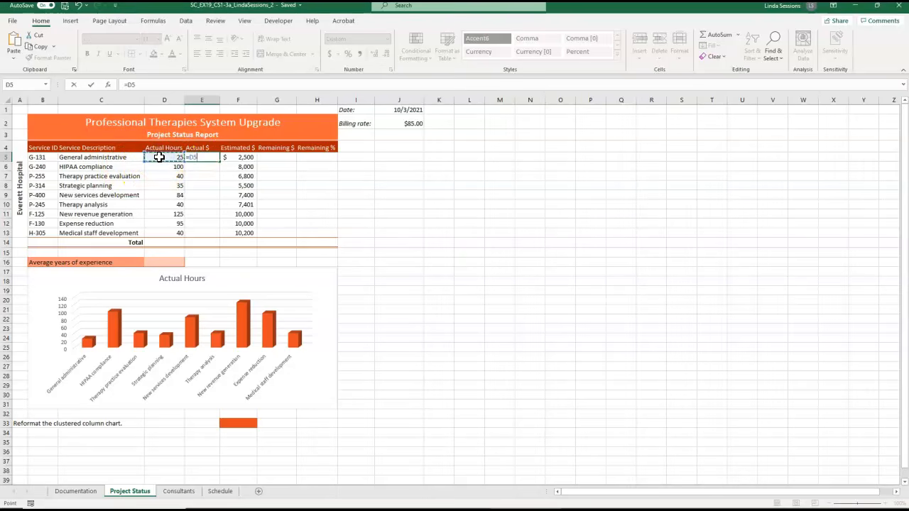
pyautogui.write('*')
pyautogui.click(400, 122)
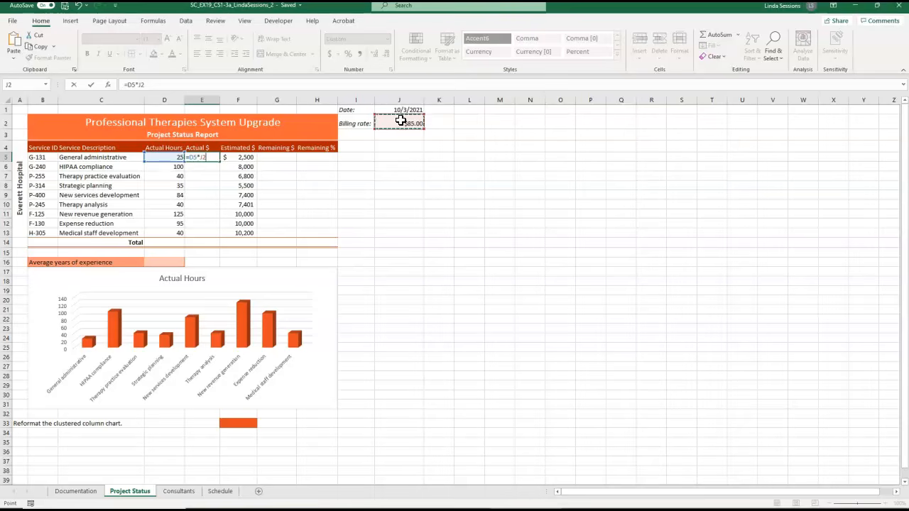
pyautogui.press('F4')
pyautogui.click(92, 85)
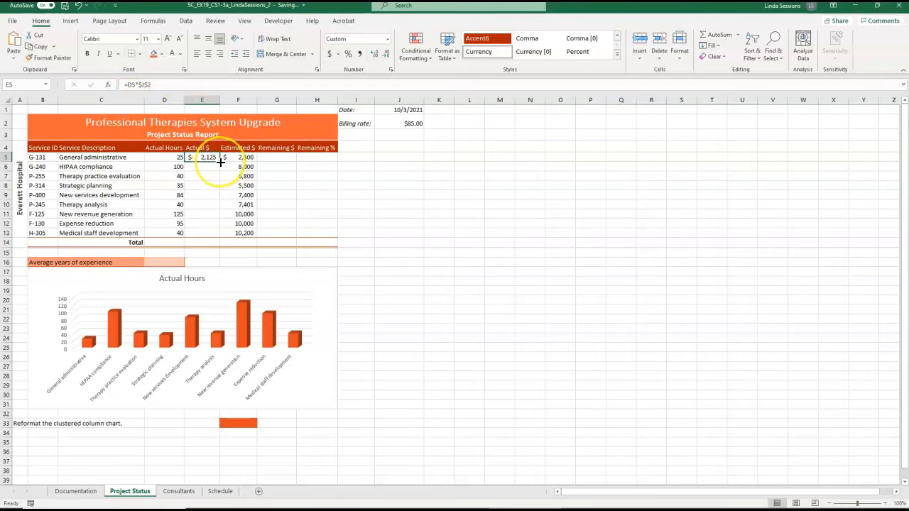
pyautogui.moveTo(221, 161); pyautogui.dragTo(204, 231)
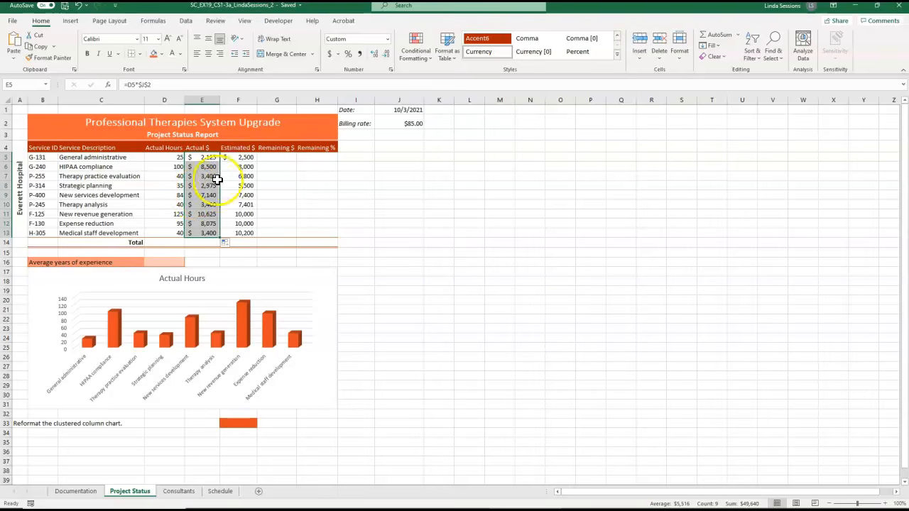
pyautogui.click(360, 52)
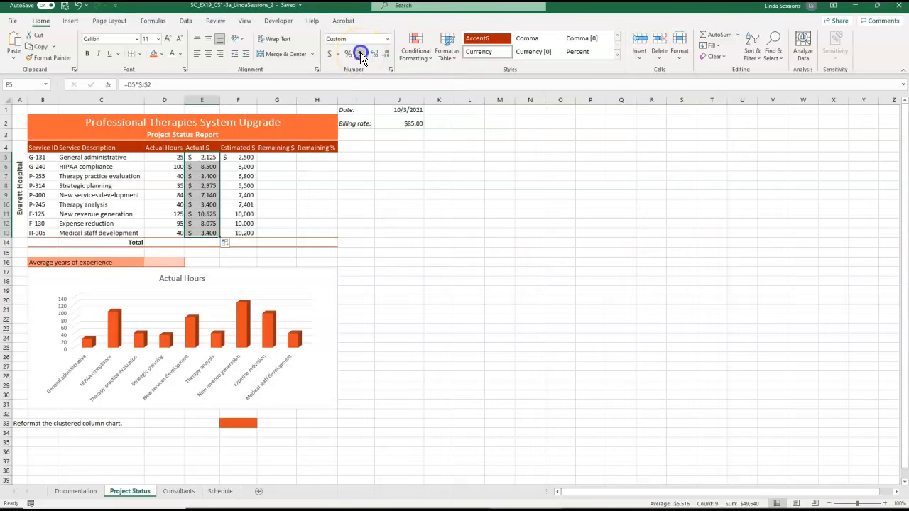
pyautogui.click(46, 121)
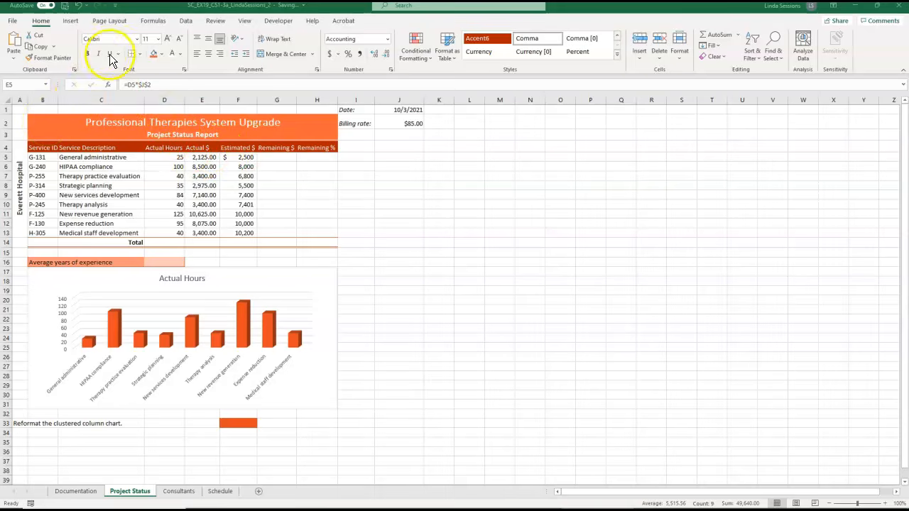
pyautogui.click(78, 5)
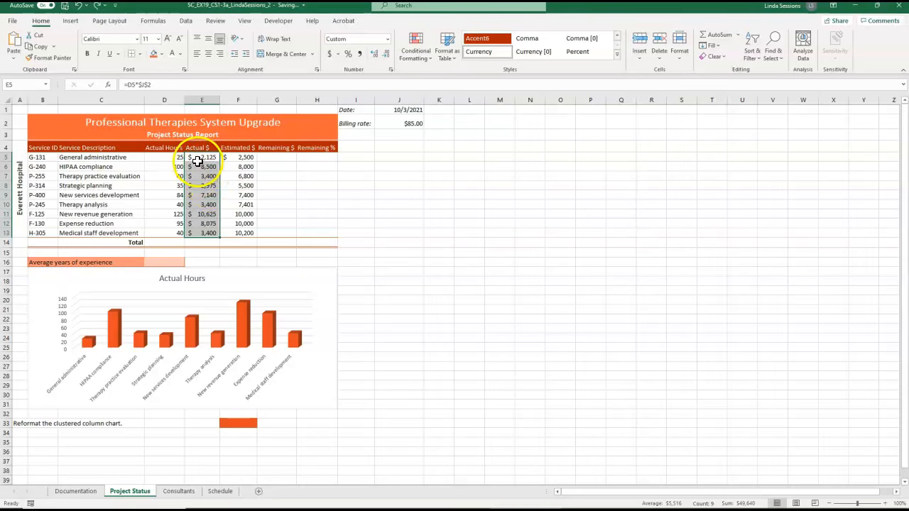
# Format the Actual $ values in E6:E13 with the Comma style and no decimal places
pyautogui.moveTo(191, 167); pyautogui.dragTo(197, 227)
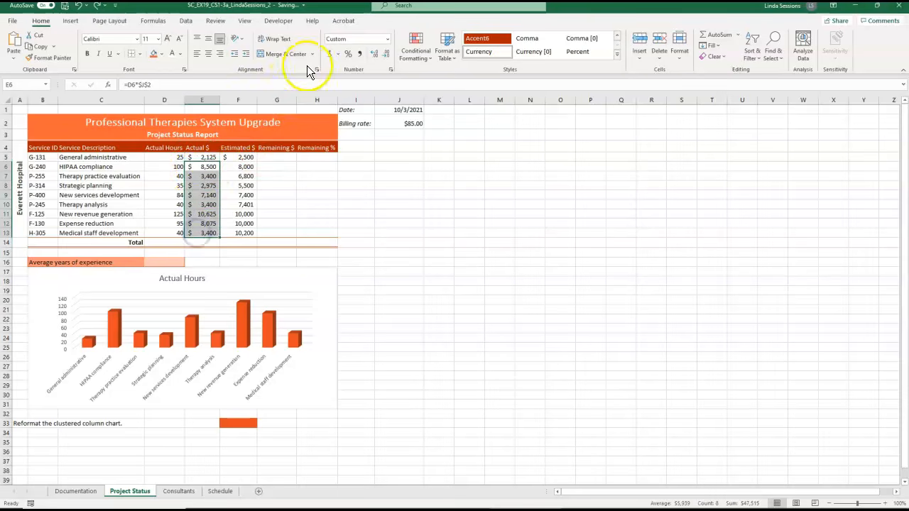
pyautogui.click(361, 57)
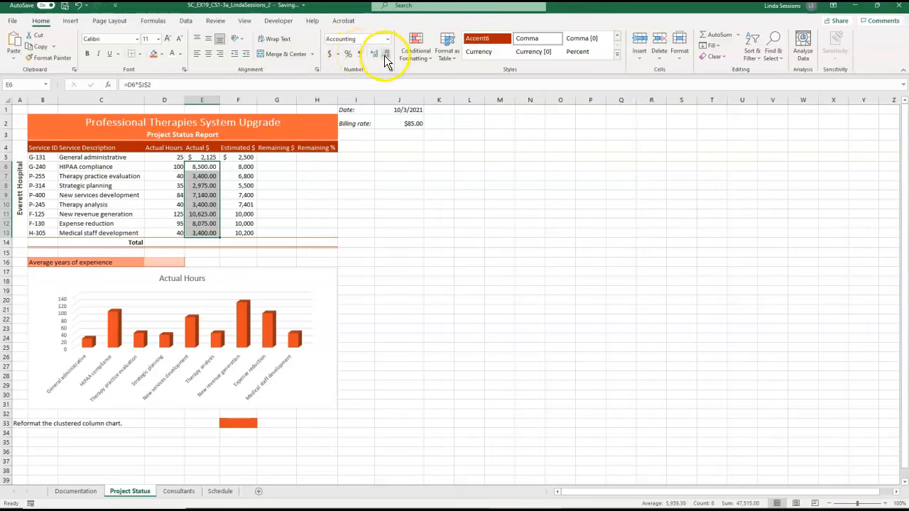
pyautogui.click(386, 54)
pyautogui.click(386, 54)
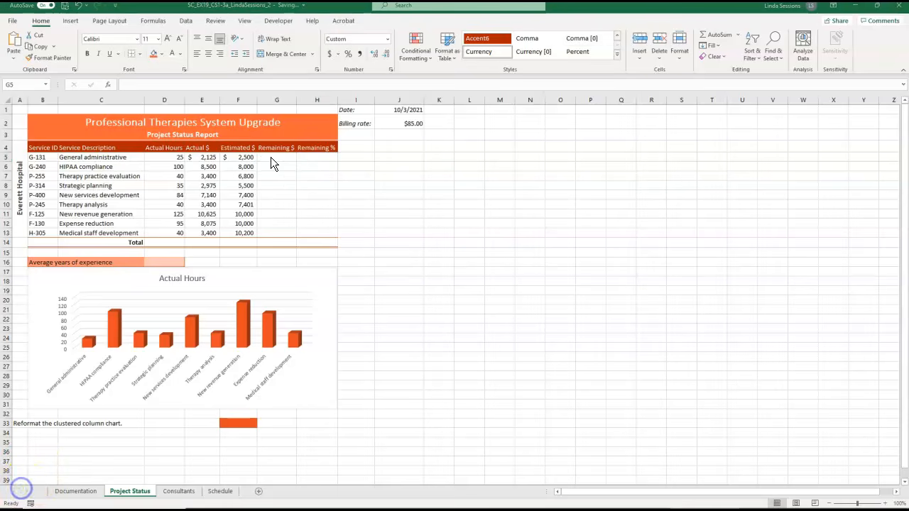
# Enter the formula =F5-E5 in cell G5 and fill it down through G13
pyautogui.click(271, 157)
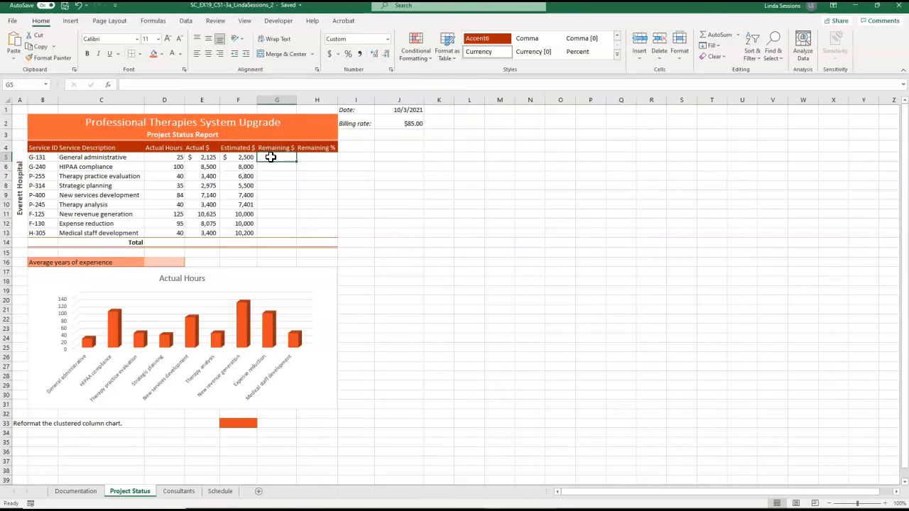
pyautogui.write('=')
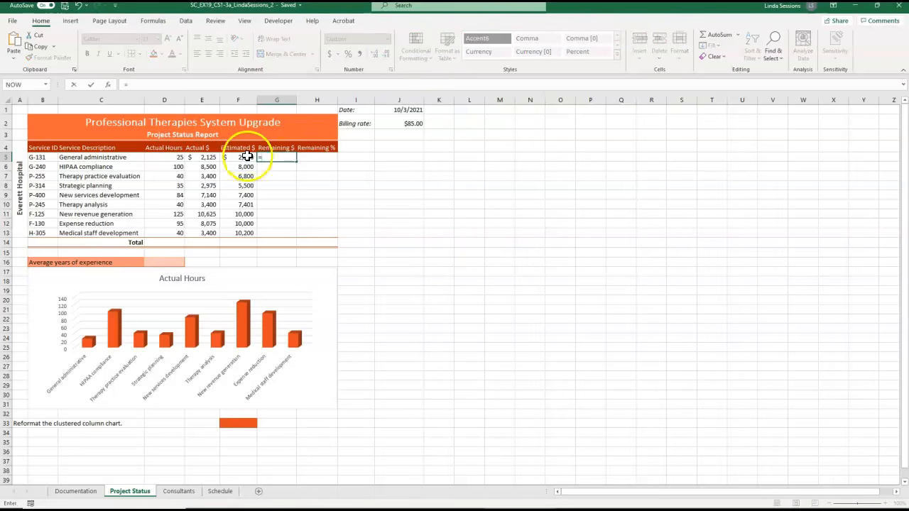
pyautogui.click(240, 158)
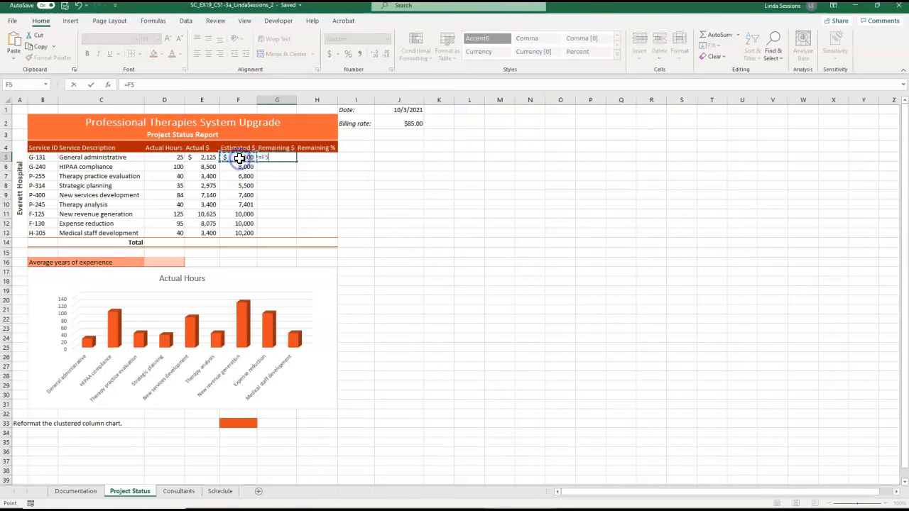
pyautogui.write('-')
pyautogui.click(203, 157)
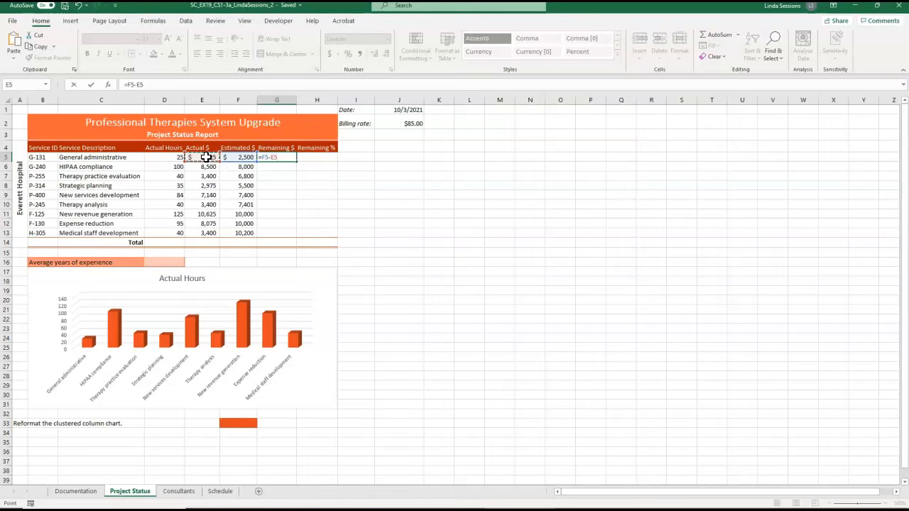
pyautogui.press('Return')
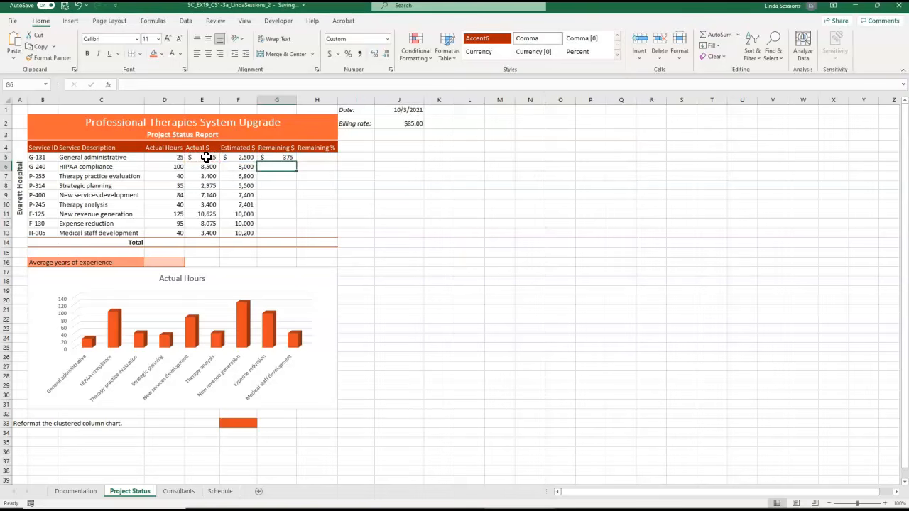
pyautogui.click(286, 157)
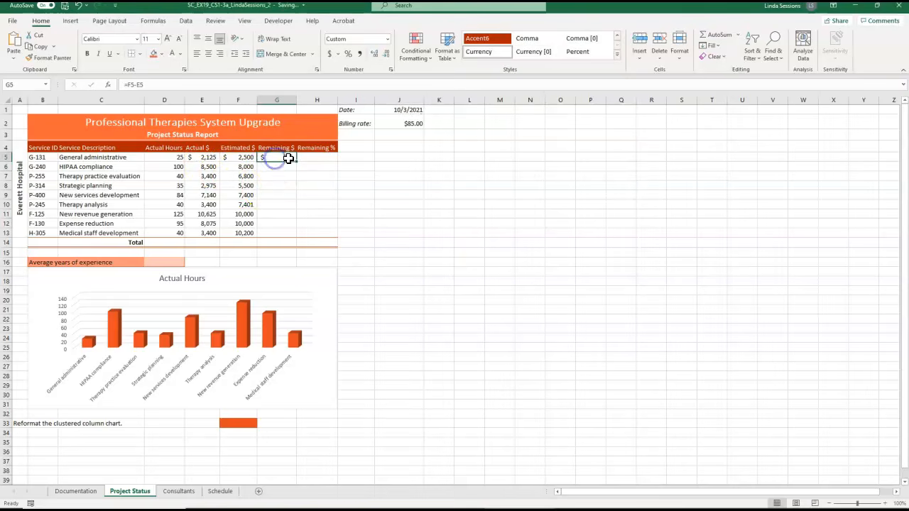
pyautogui.moveTo(296, 162); pyautogui.dragTo(286, 235)
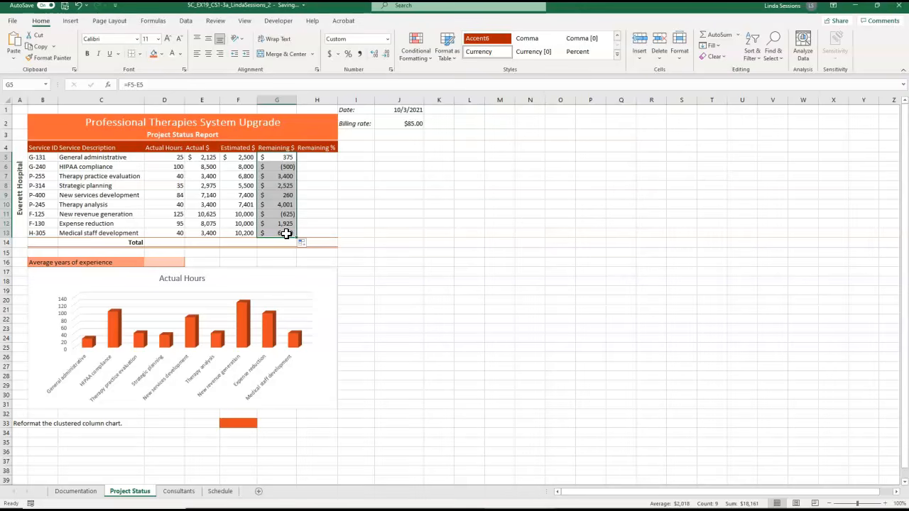
# Format the Remaining $ values in G6:G13 with the Comma style and no decimal places
pyautogui.click(272, 166)
pyautogui.moveTo(272, 167); pyautogui.dragTo(269, 233)
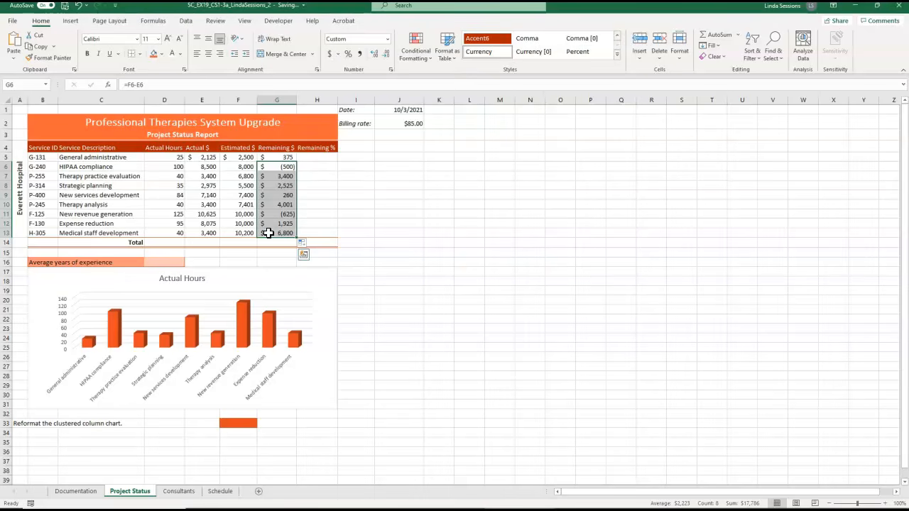
pyautogui.click(359, 55)
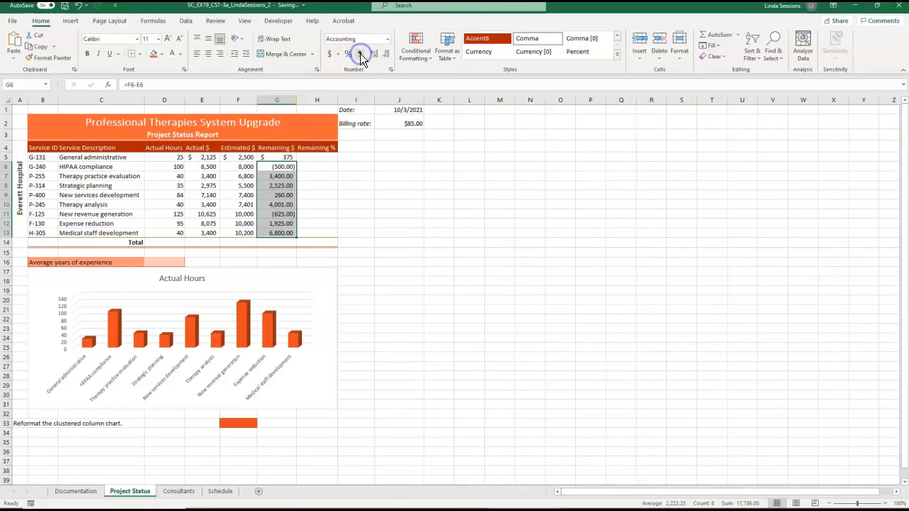
pyautogui.click(388, 54)
pyautogui.click(388, 54)
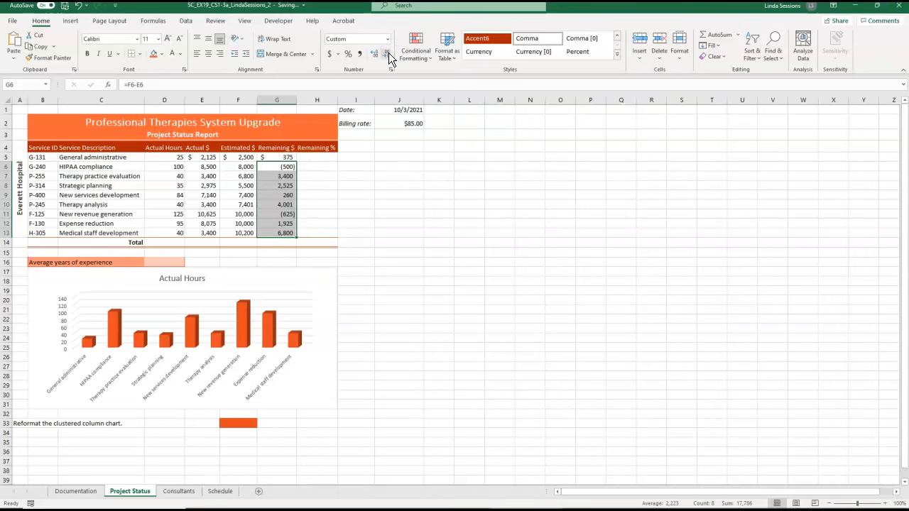
# Enter the formula =G5/F5 in cell H5 to calculate the remaining percentage for General administrative
pyautogui.click(314, 154)
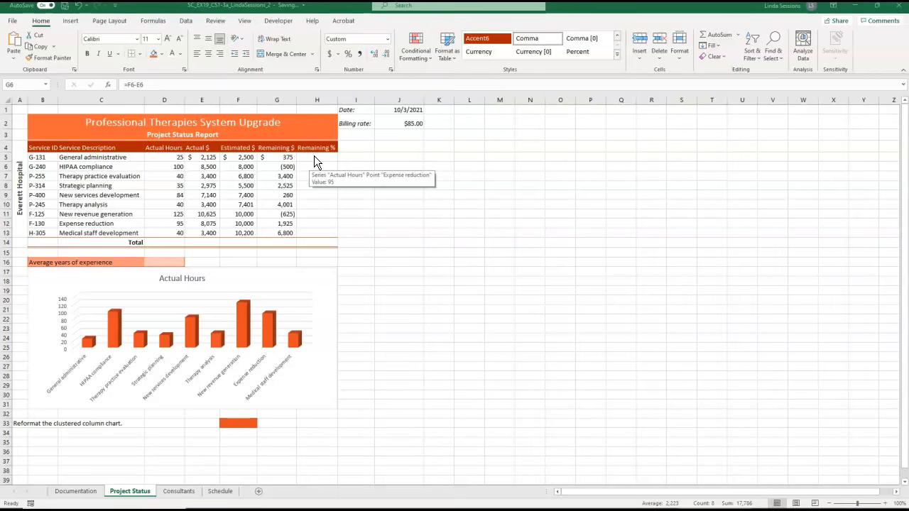
pyautogui.click(312, 151)
pyautogui.click(312, 157)
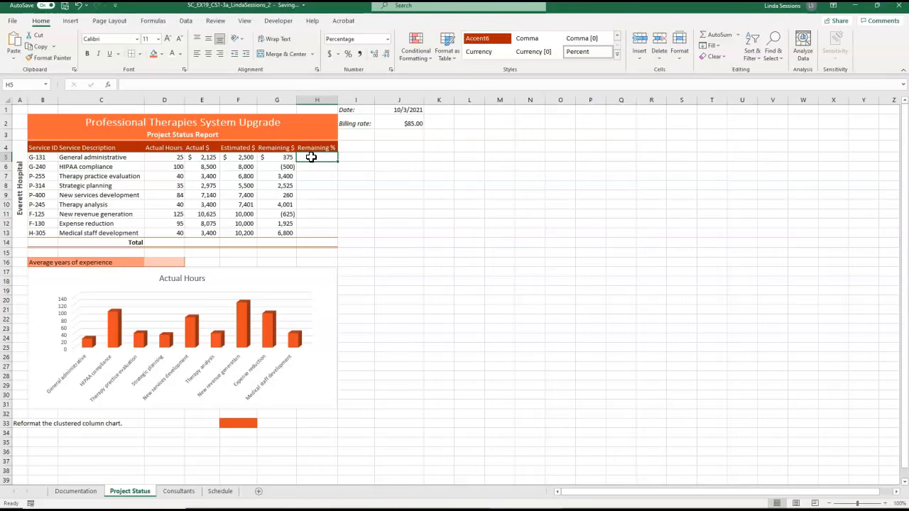
pyautogui.write('=')
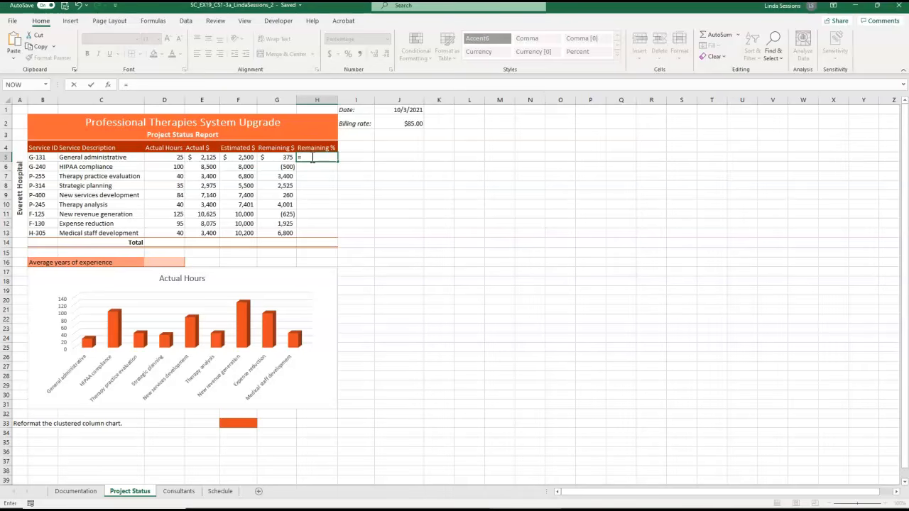
pyautogui.click(274, 157)
pyautogui.write('/')
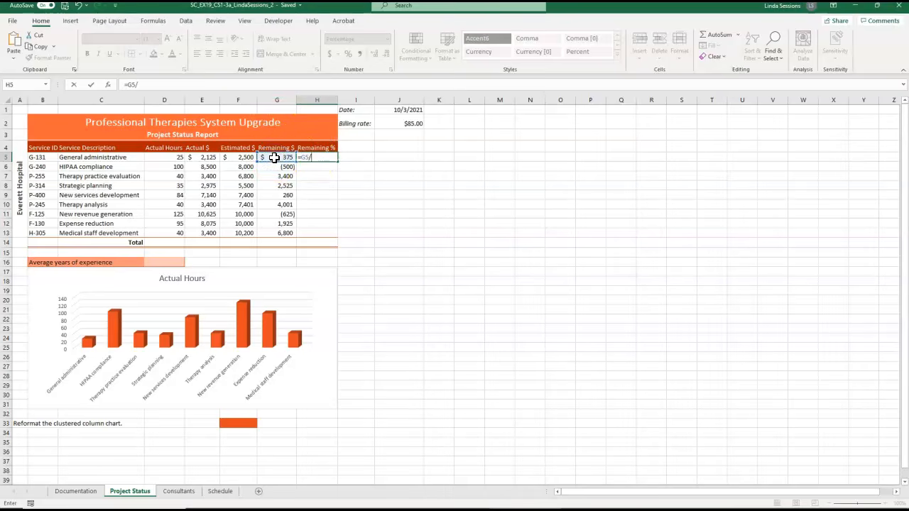
pyautogui.click(241, 157)
pyautogui.hotkey('ctrl', 'Return')
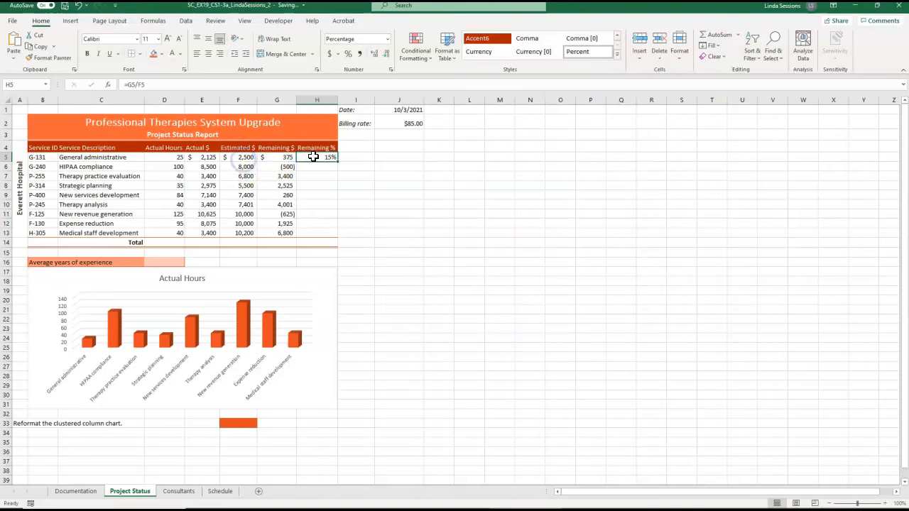
# Fill the remaining percentage formula down through H13 and total the actual hours in D14 with =SUM(D5:D13)
pyautogui.moveTo(339, 160); pyautogui.dragTo(345, 238)
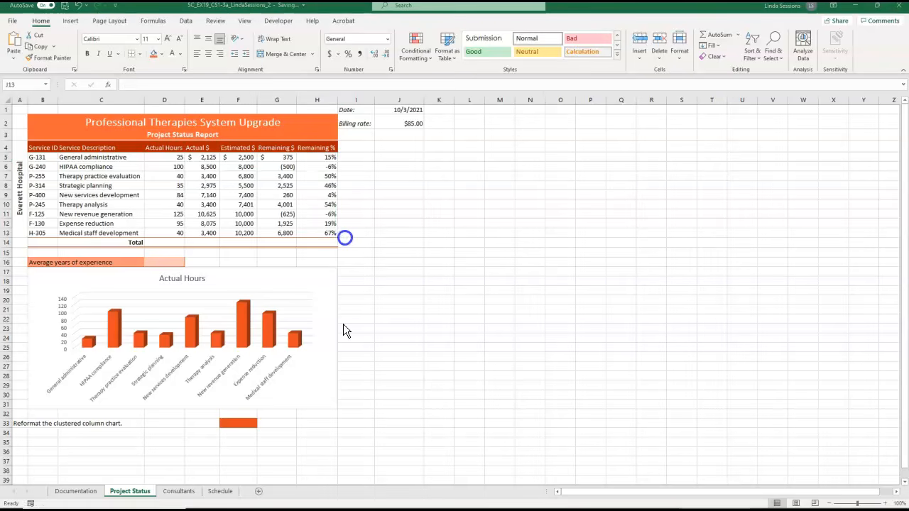
pyautogui.click(163, 243)
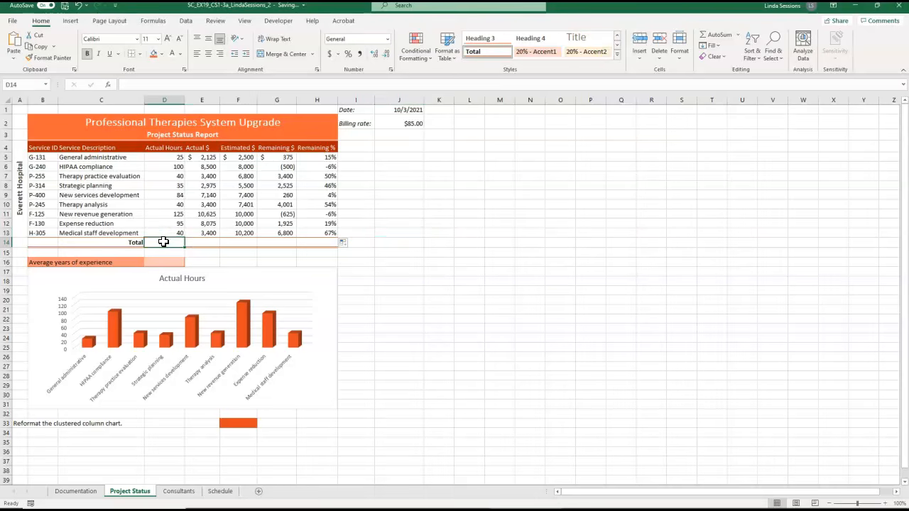
pyautogui.click(716, 35)
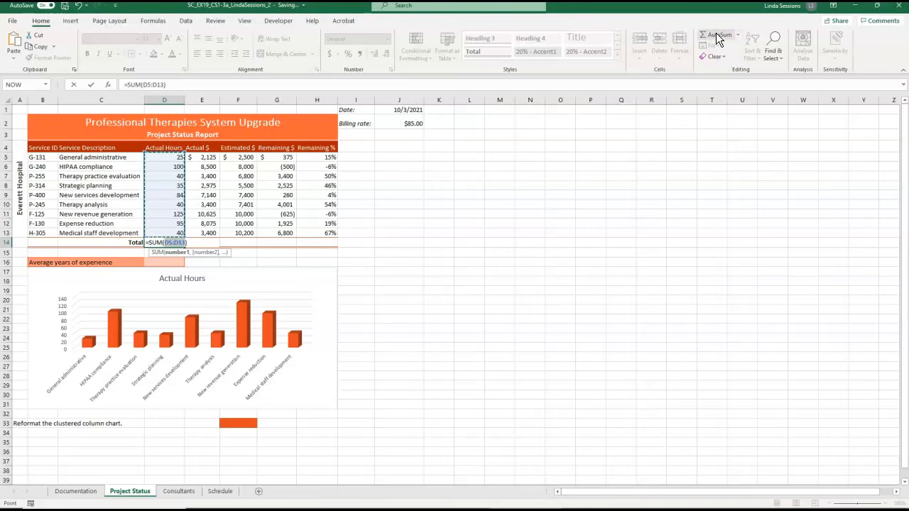
pyautogui.click(90, 86)
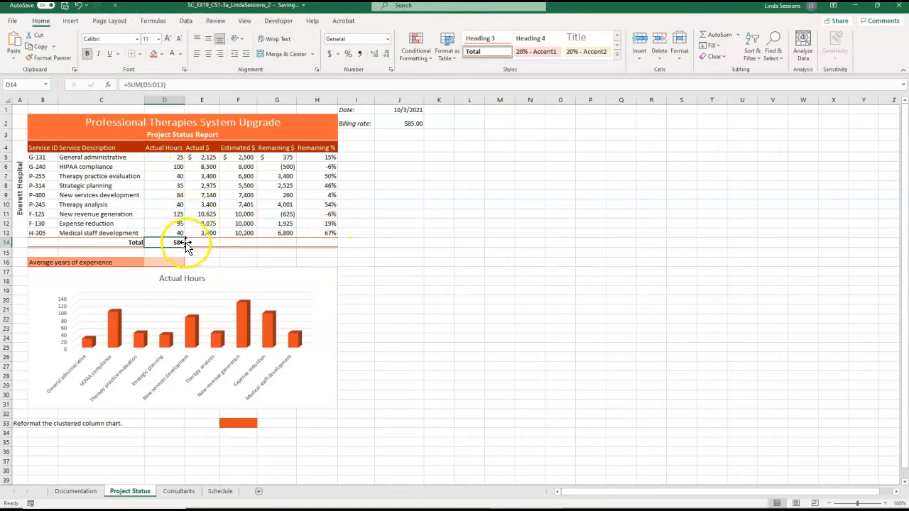
pyautogui.moveTo(182, 247); pyautogui.dragTo(222, 255)
pyautogui.click(84, 6)
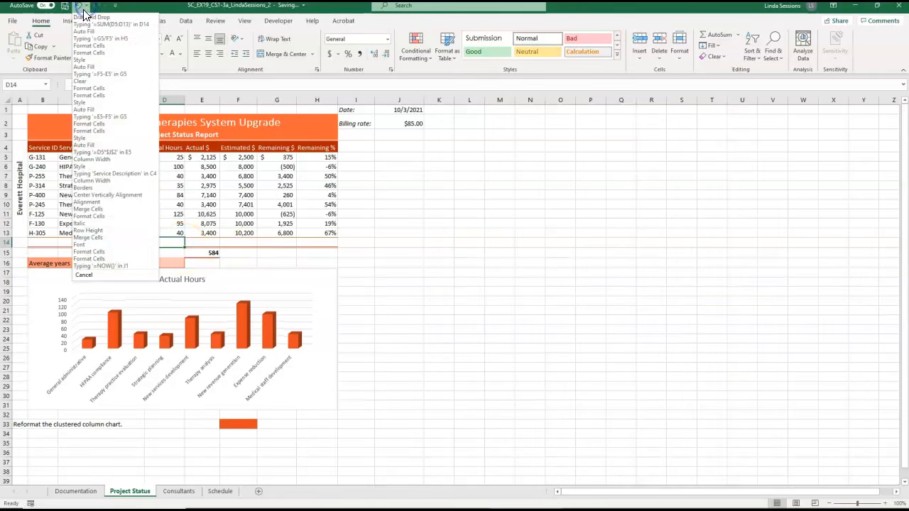
pyautogui.click(84, 16)
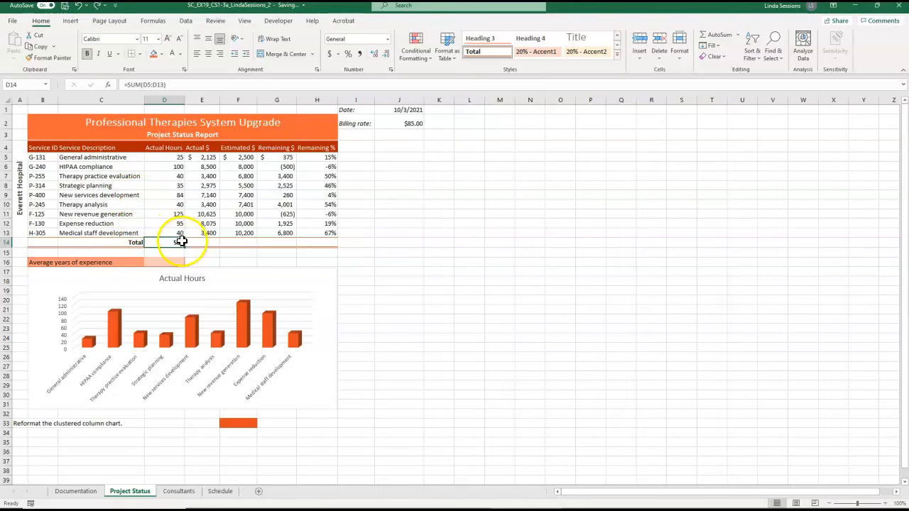
# Fill the SUM formula from D14 across to G14 and format E14:G14 as Accounting with no decimal places
pyautogui.moveTo(184, 247); pyautogui.dragTo(287, 244)
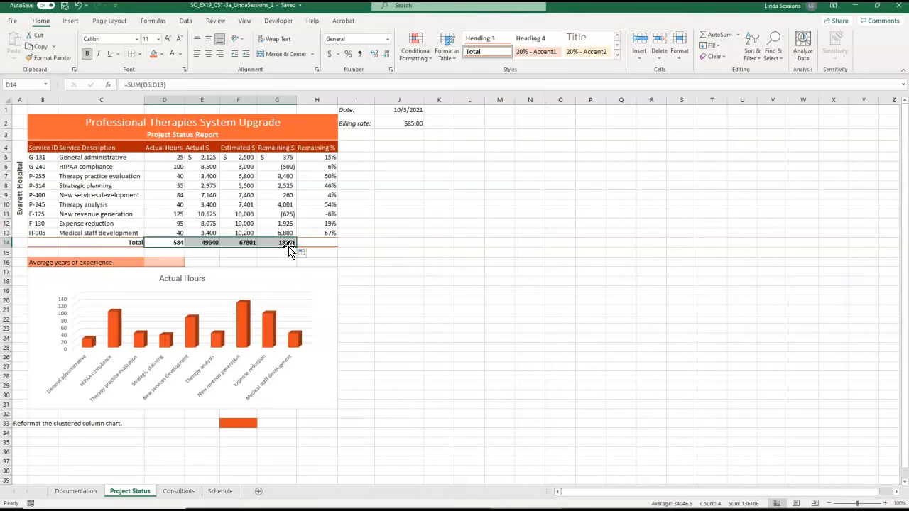
pyautogui.click(202, 242)
pyautogui.moveTo(202, 242); pyautogui.dragTo(272, 242)
pyautogui.click(387, 39)
pyautogui.click(365, 126)
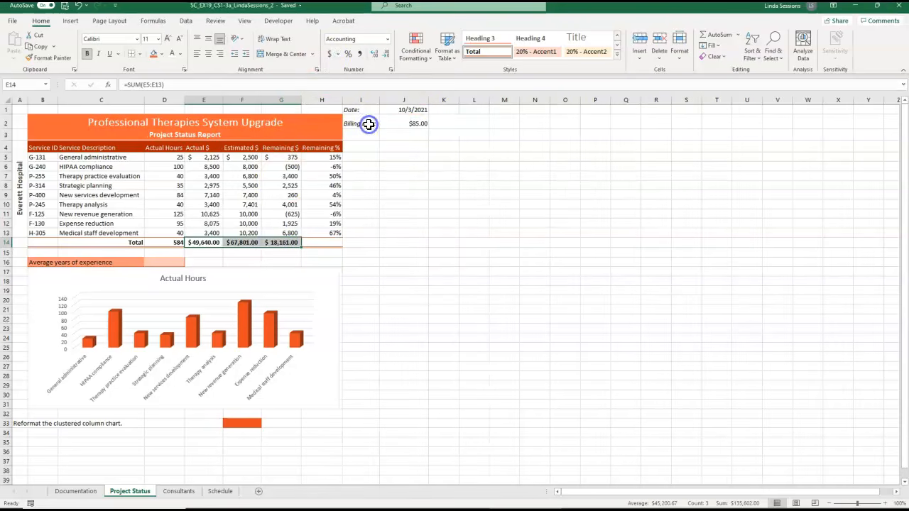
pyautogui.click(386, 54)
pyautogui.click(387, 54)
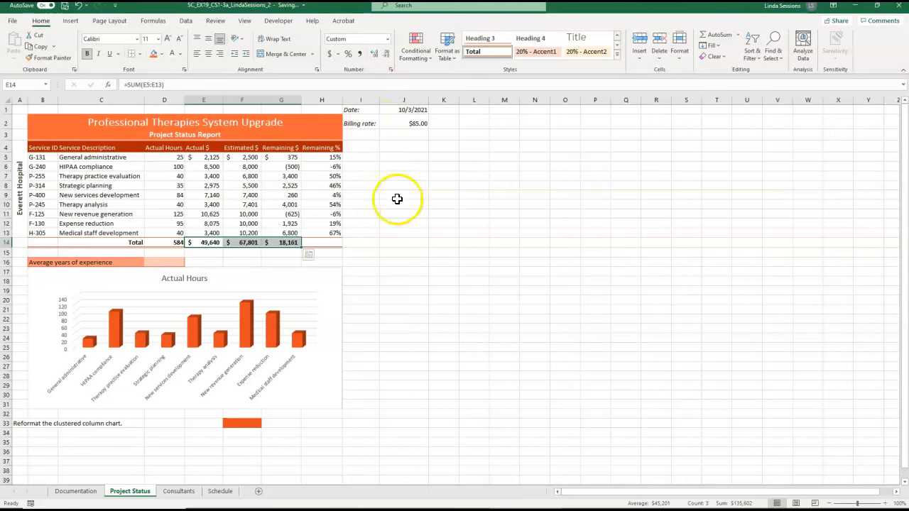
pyautogui.click(444, 242)
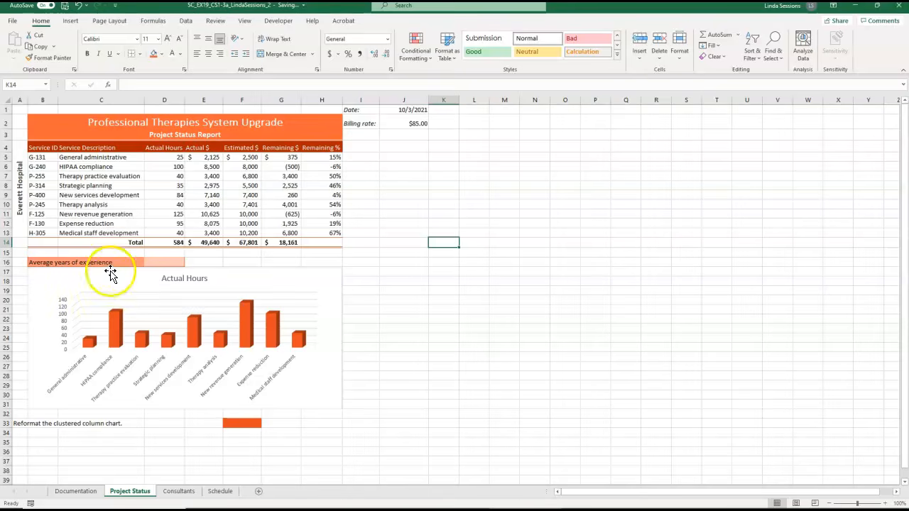
# Apply a Less Than 1% conditional formatting rule to H5:H13 using Light Red Fill with Dark Red Text
pyautogui.moveTo(323, 157); pyautogui.dragTo(331, 231)
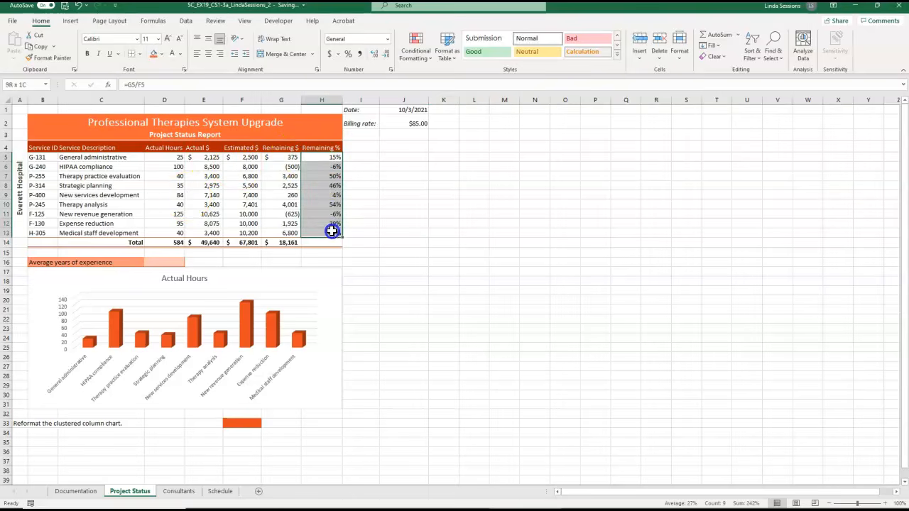
pyautogui.click(424, 56)
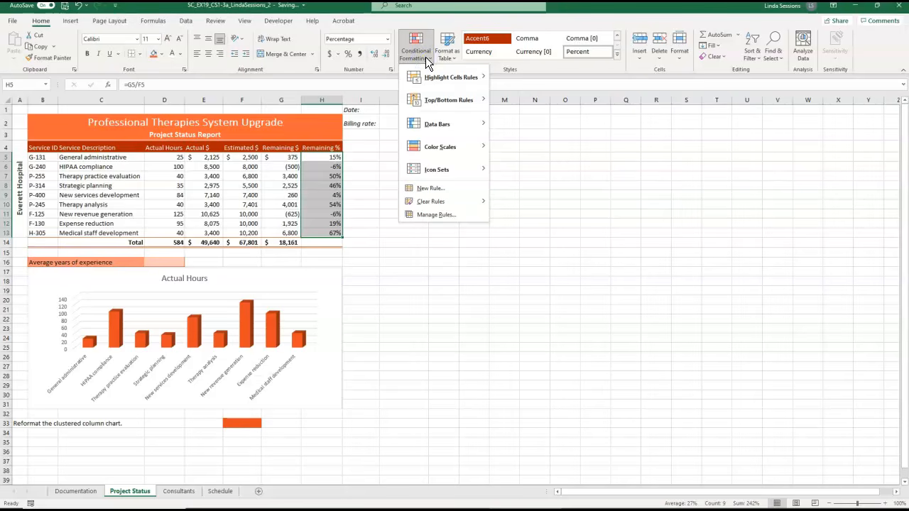
pyautogui.click(440, 73)
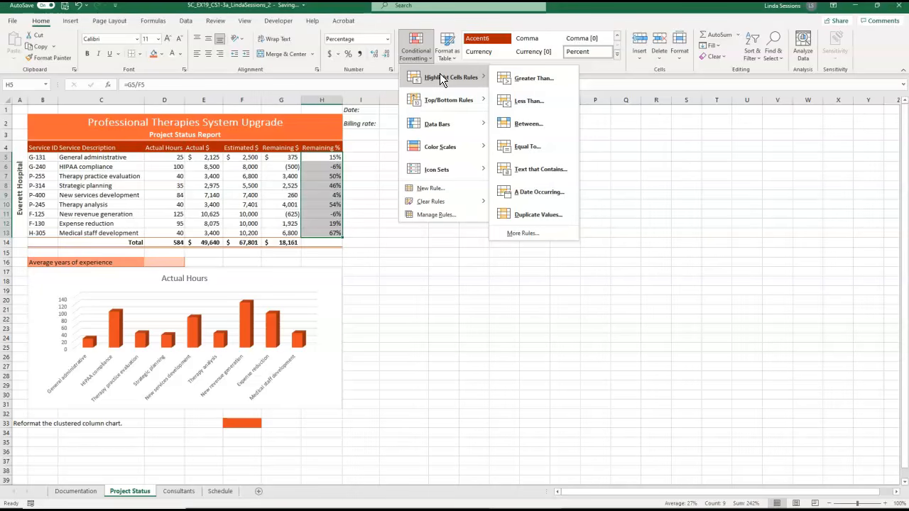
pyautogui.click(524, 93)
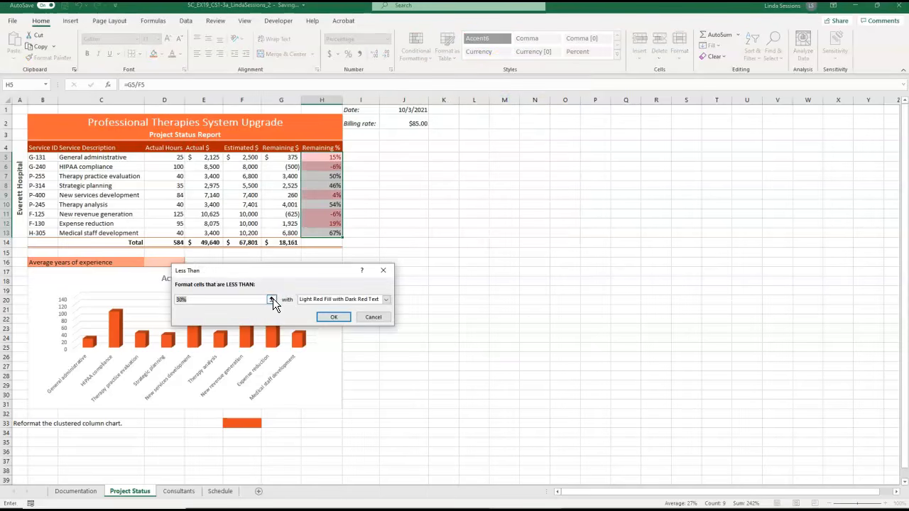
pyautogui.click(273, 301)
pyautogui.click(192, 288)
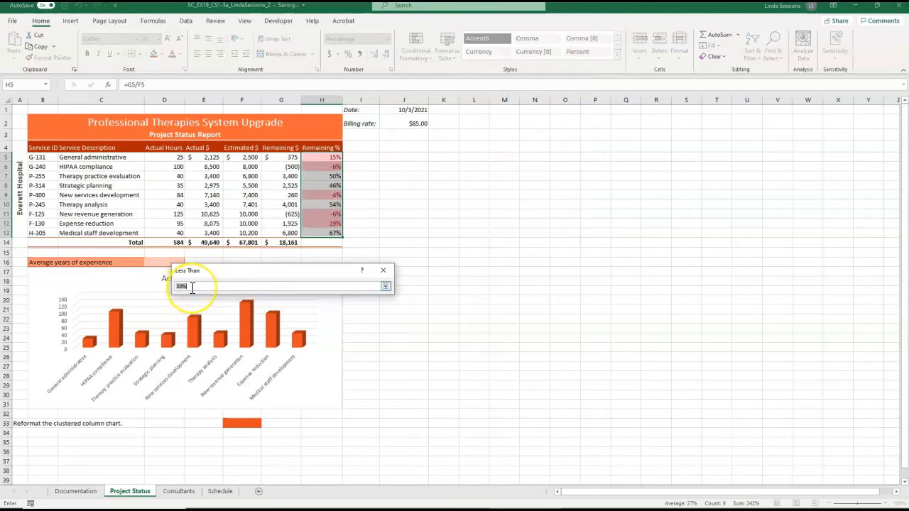
pyautogui.write('1%')
pyautogui.click(385, 286)
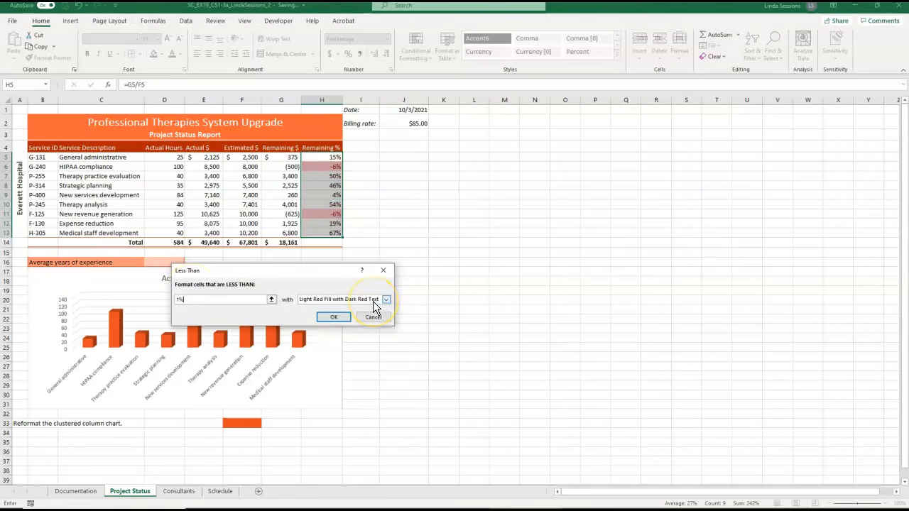
pyautogui.click(323, 301)
pyautogui.press('Return')
pyautogui.click(464, 232)
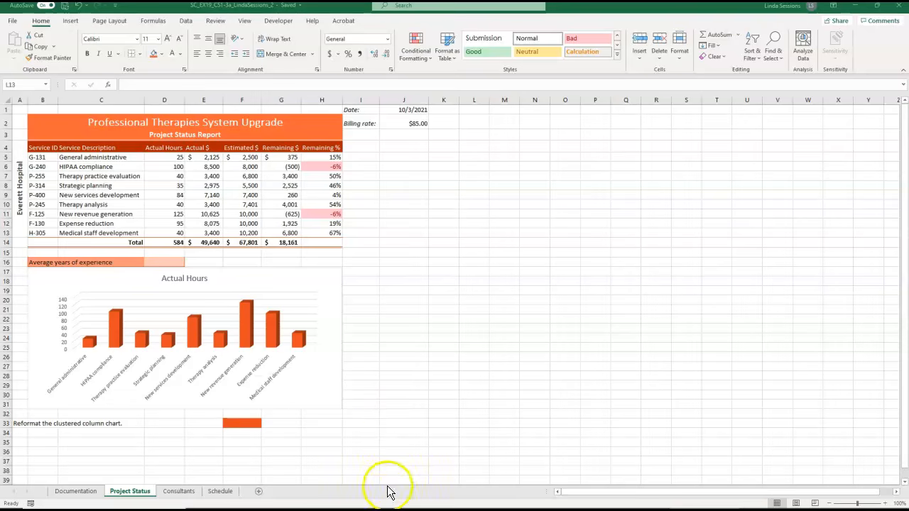
# Copy the range B2:G12 from the Consultants worksheet and paste it at J3 on Project Status with values and source formatting
pyautogui.click(181, 495)
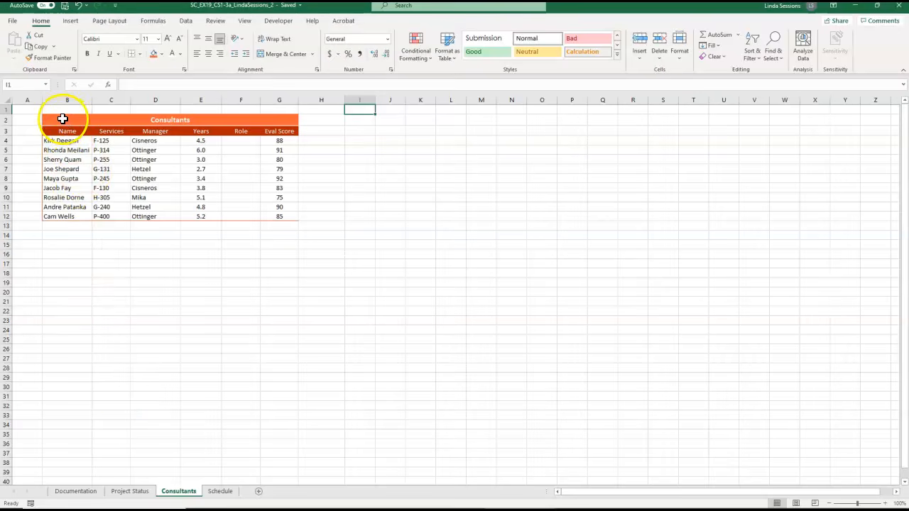
pyautogui.moveTo(62, 118); pyautogui.dragTo(167, 212)
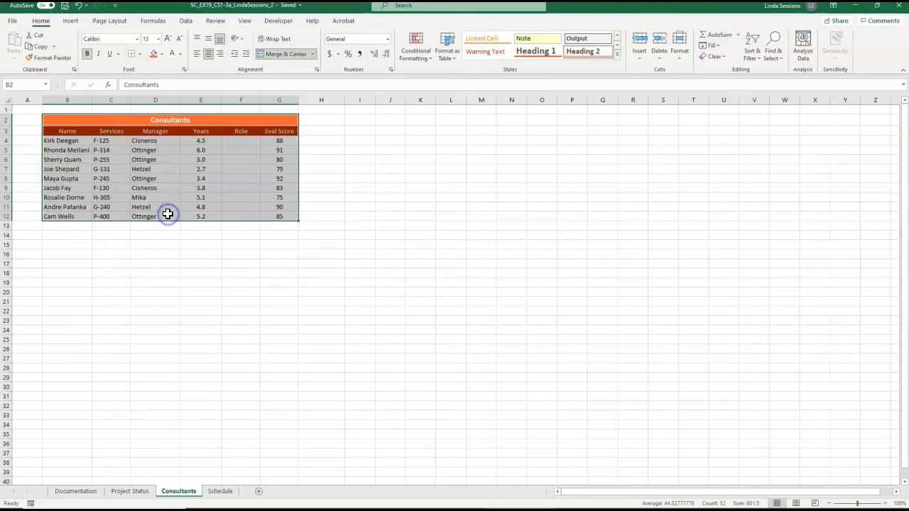
pyautogui.click(36, 46)
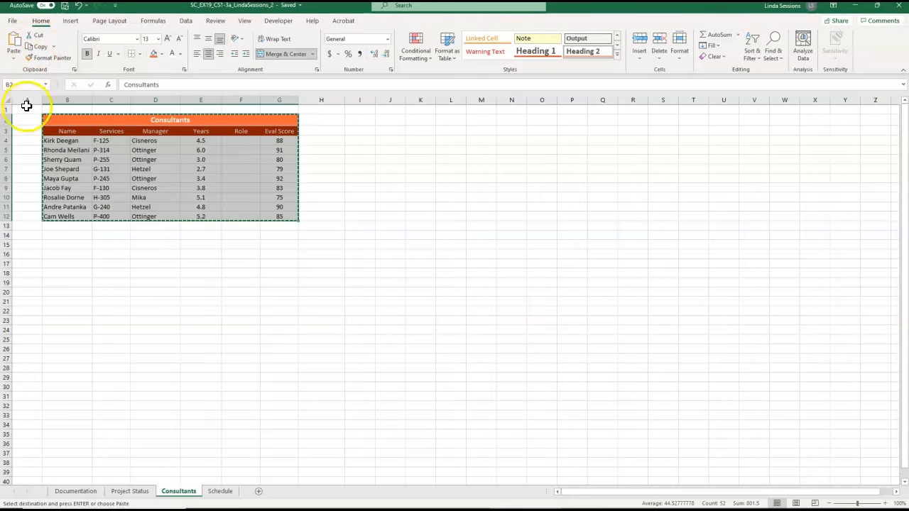
pyautogui.click(120, 491)
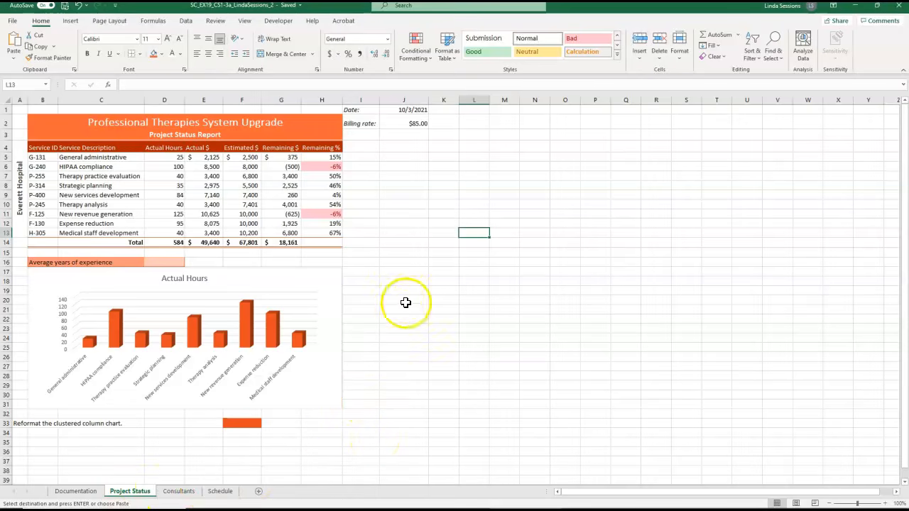
pyautogui.click(406, 134)
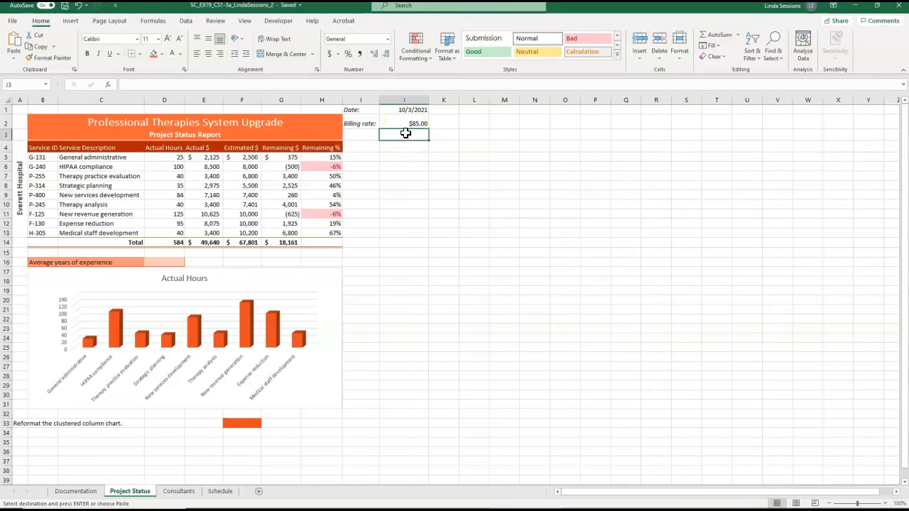
pyautogui.click(13, 62)
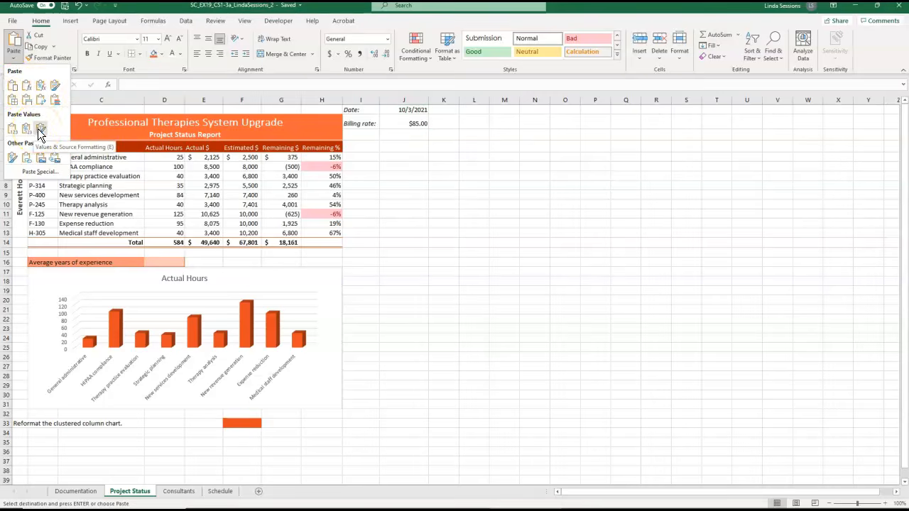
pyautogui.click(40, 126)
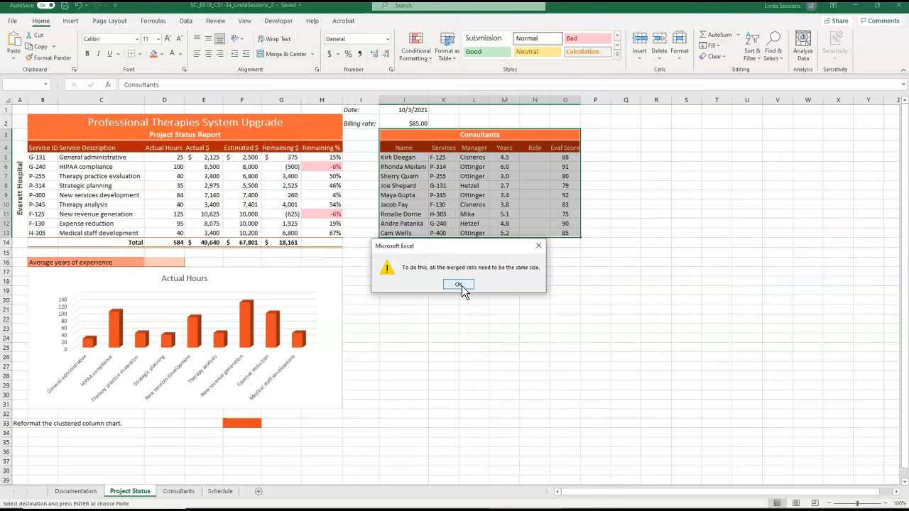
pyautogui.click(459, 285)
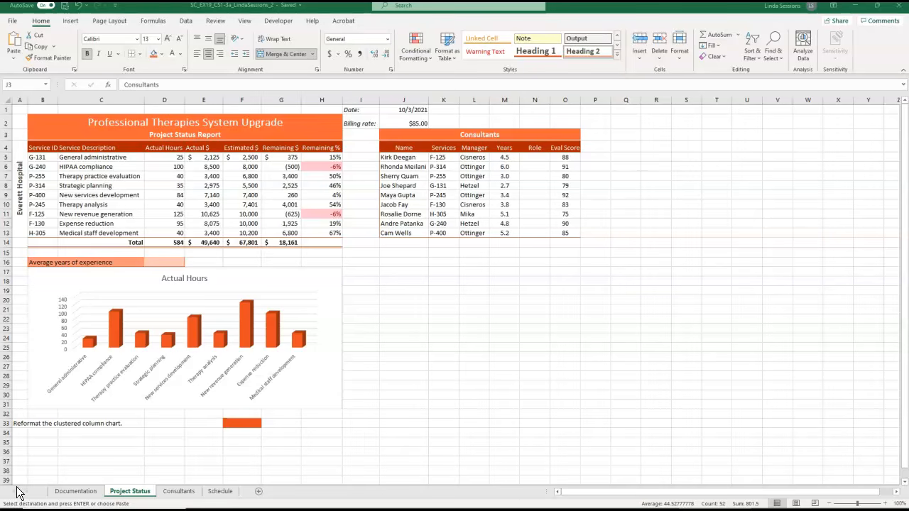
# Start an IF function in cell N5 of the Role column with the logical test M5>=4
pyautogui.moveTo(15, 508)
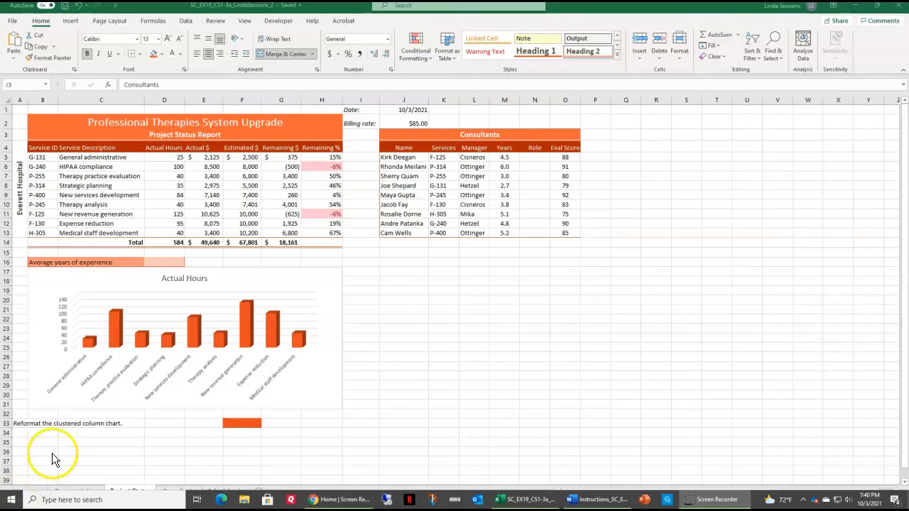
pyautogui.click(531, 156)
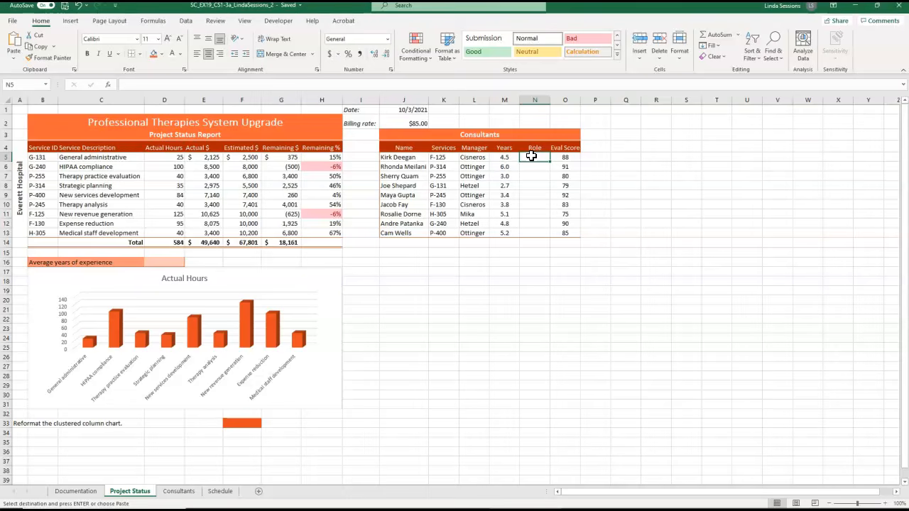
pyautogui.click(150, 21)
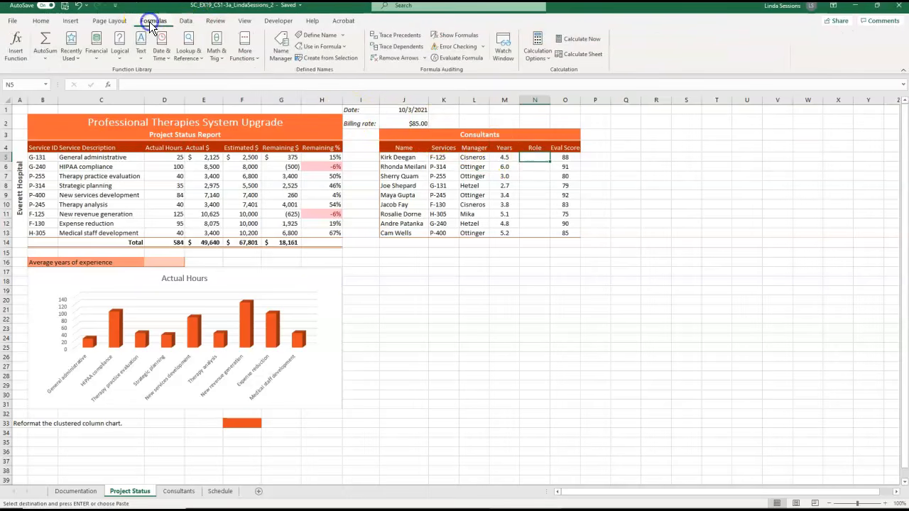
pyautogui.click(117, 63)
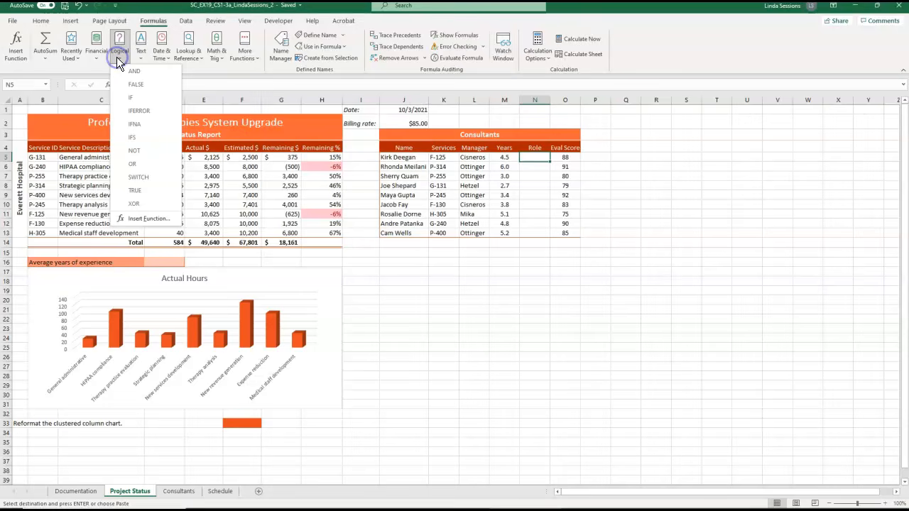
pyautogui.click(131, 99)
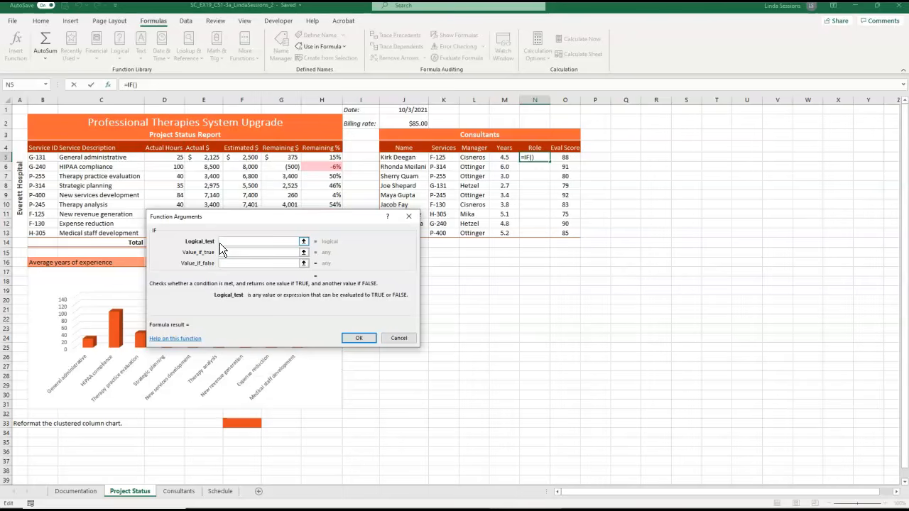
pyautogui.click(270, 244)
pyautogui.click(504, 157)
pyautogui.click(243, 244)
pyautogui.write('>=4')
# Set the IF function in N5 to return "Lead" when true and "Associate" when false, and accept it
pyautogui.click(229, 252)
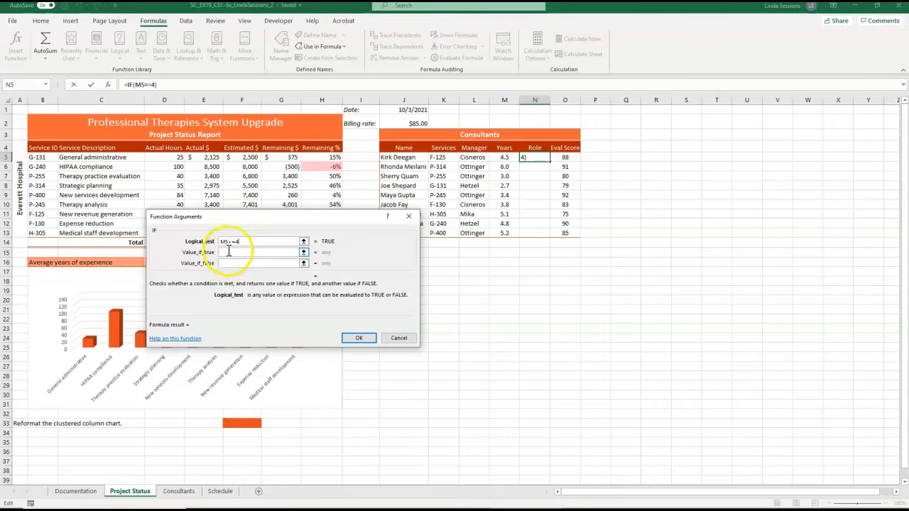
pyautogui.write('Lead')
pyautogui.click(239, 264)
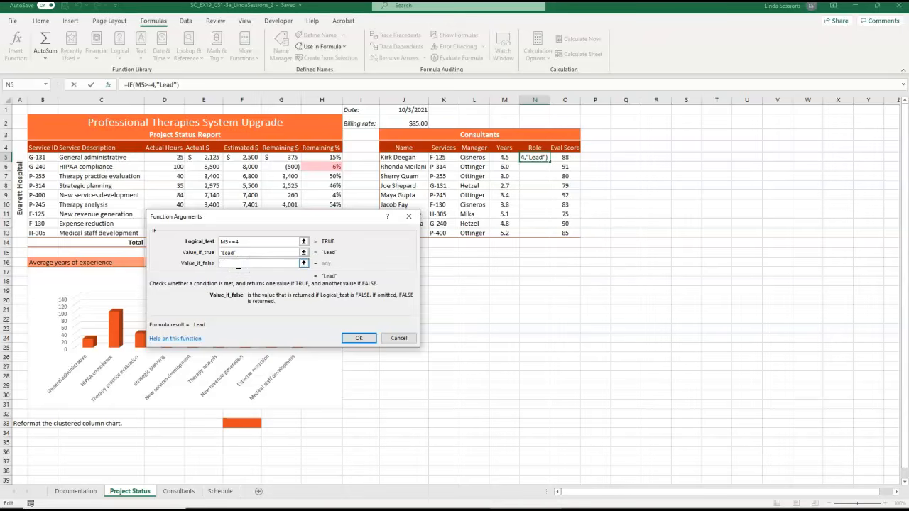
pyautogui.write('Assoc')
pyautogui.write('iate')
pyautogui.click(243, 270)
pyautogui.click(361, 338)
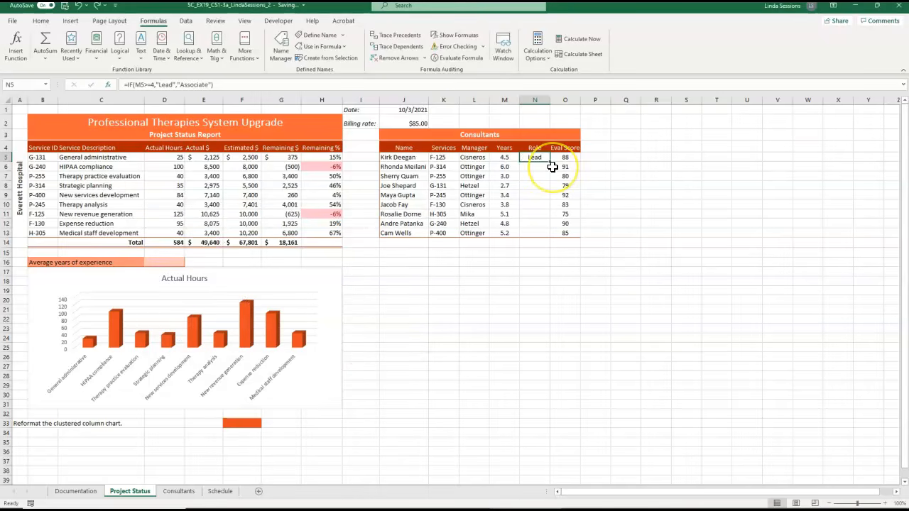
# Fill the IF formula from N5 down through N13 without formatting and autofit the width of column N
pyautogui.moveTo(550, 161); pyautogui.dragTo(547, 237)
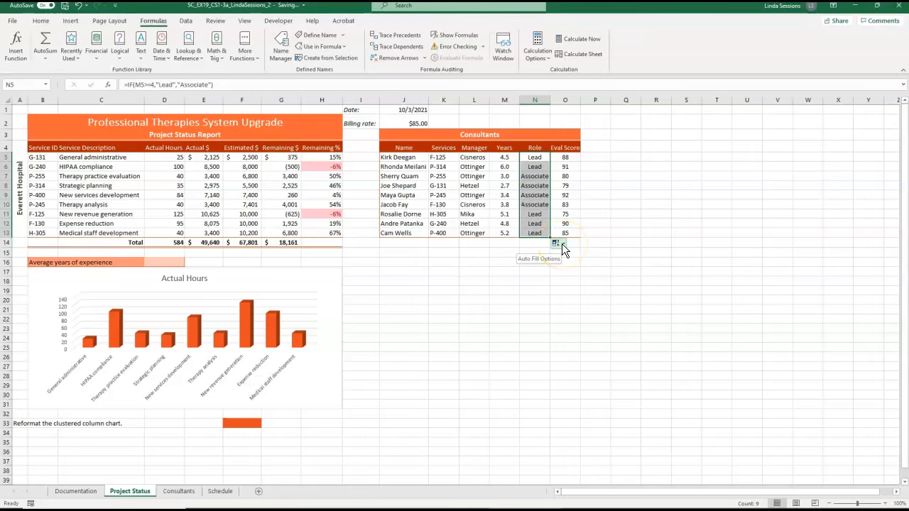
pyautogui.click(562, 243)
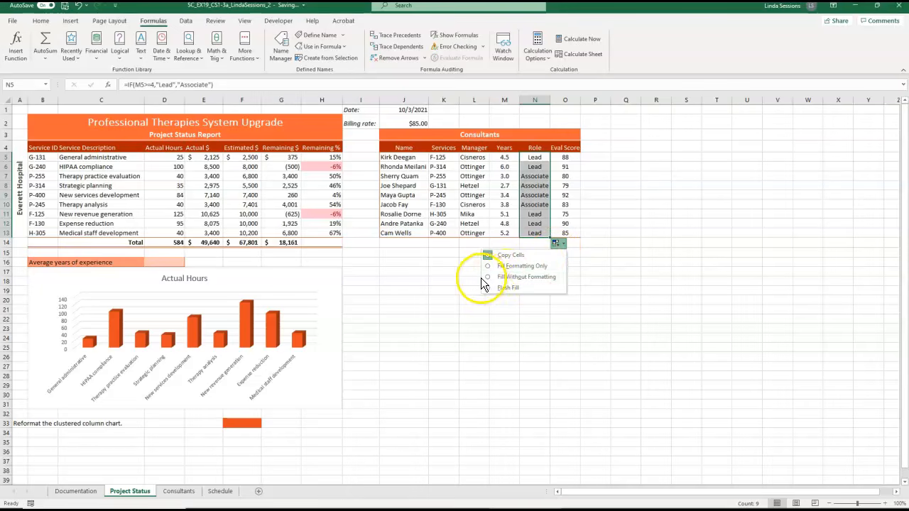
pyautogui.click(488, 284)
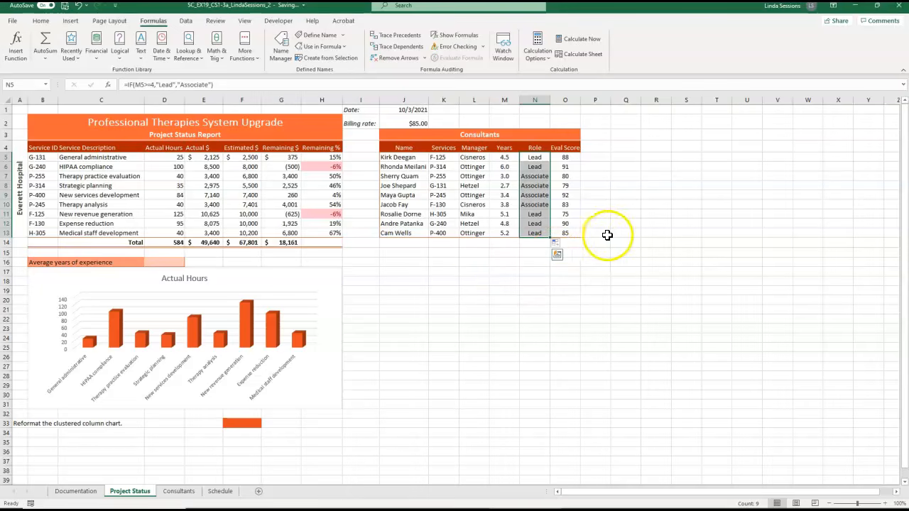
pyautogui.click(638, 235)
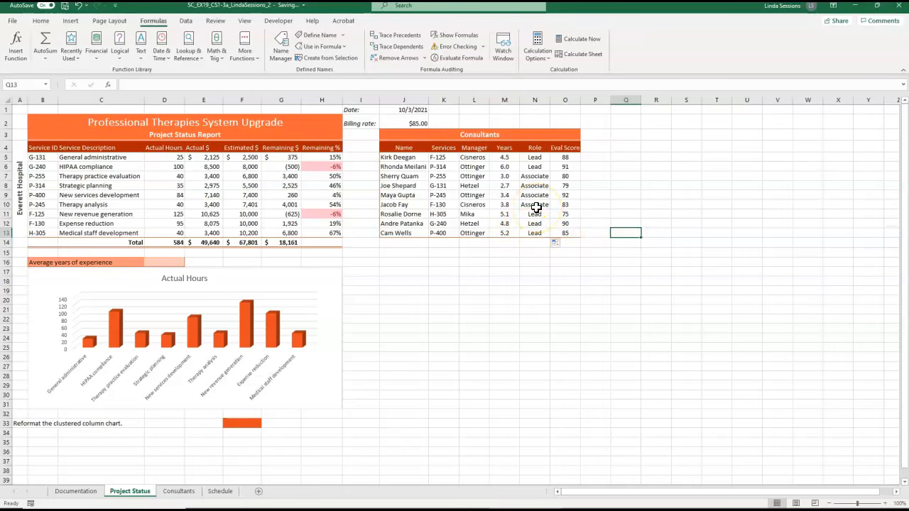
pyautogui.doubleClick(551, 98)
pyautogui.click(502, 288)
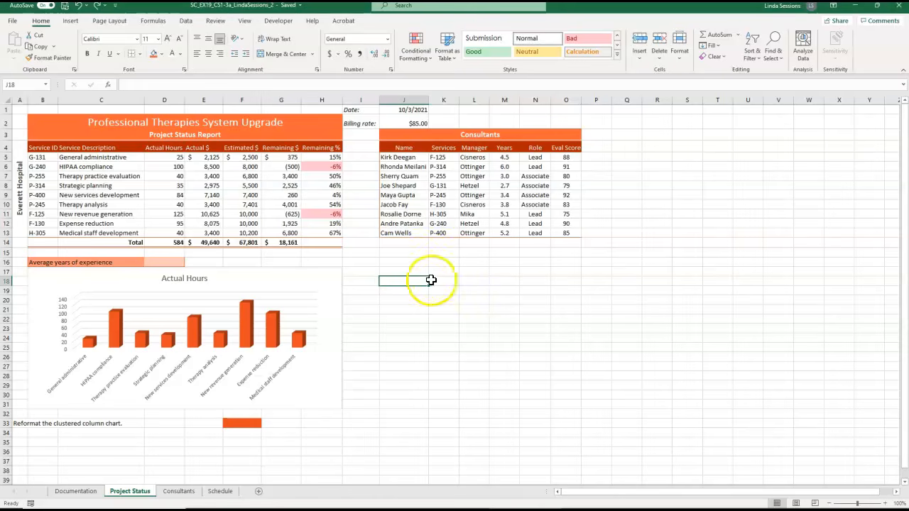
# Enter an AVERAGE function in cell D16 that averages the consultants' years of experience in M5:M13
pyautogui.click(166, 262)
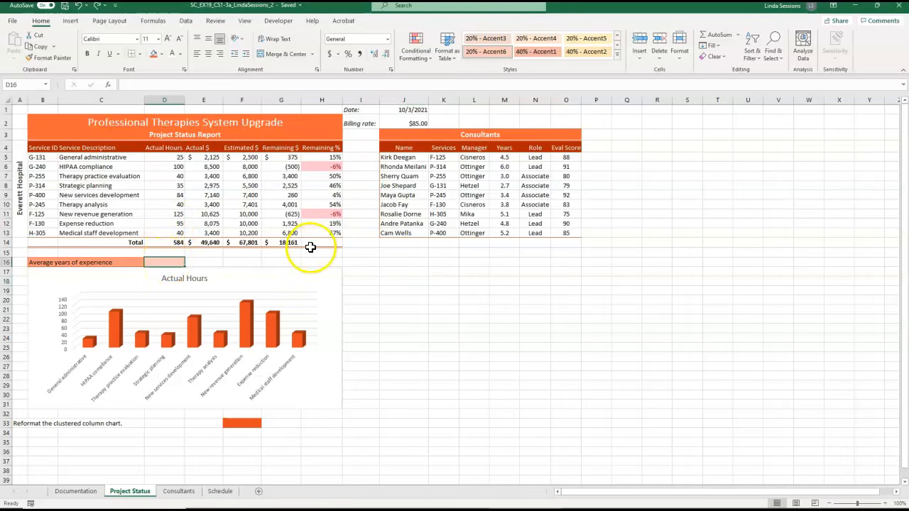
pyautogui.click(740, 34)
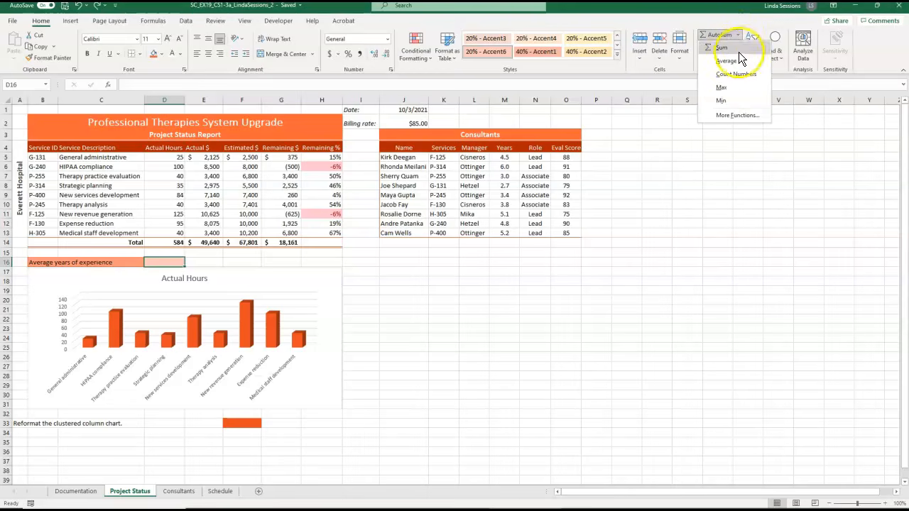
pyautogui.click(733, 59)
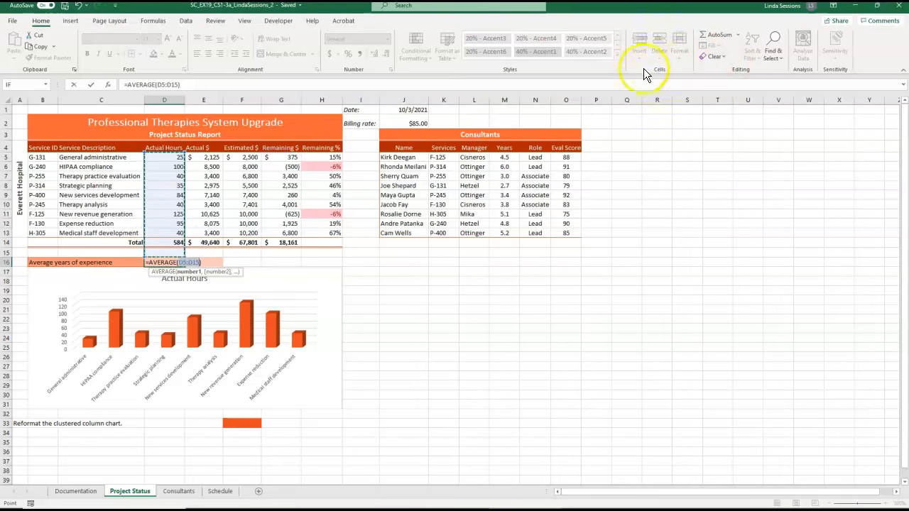
pyautogui.moveTo(504, 157); pyautogui.dragTo(507, 232)
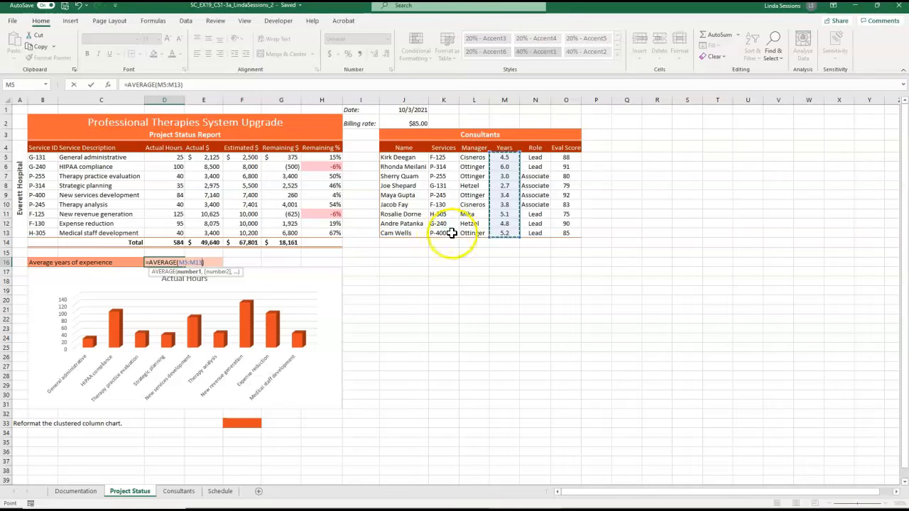
pyautogui.click(92, 84)
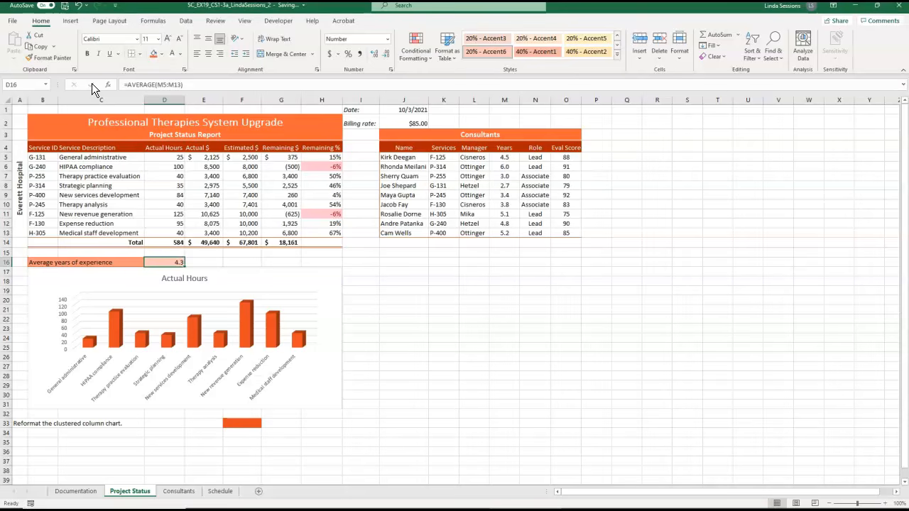
pyautogui.click(40, 488)
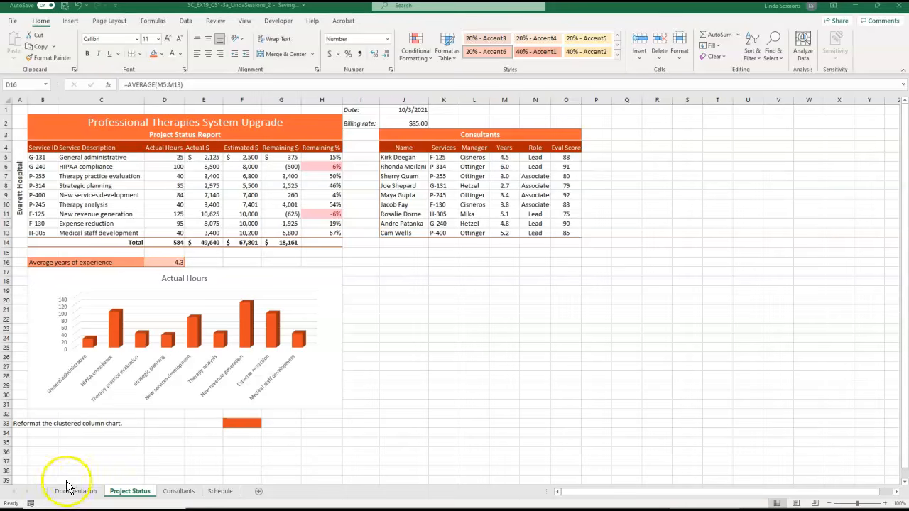
# Change the Actual Hours chart on the Project Status worksheet from 3-D Clustered Column to a Clustered Bar chart
pyautogui.click(80, 278)
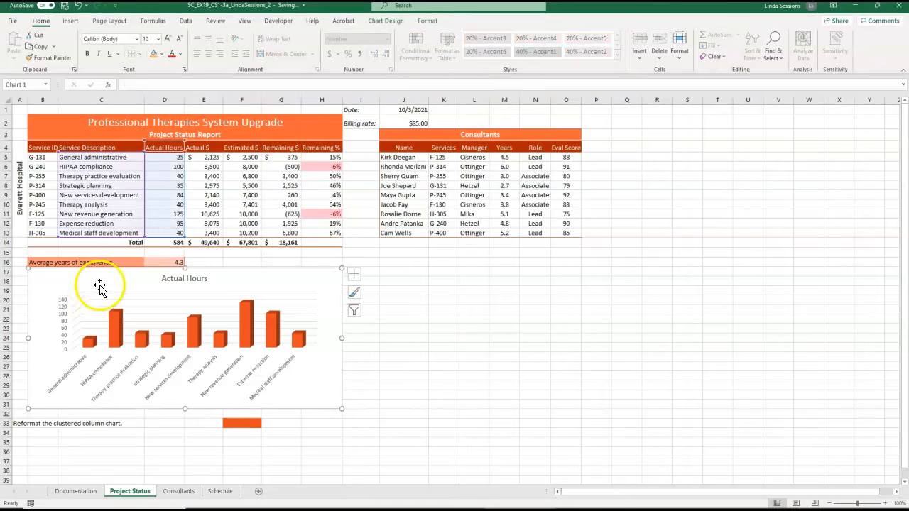
pyautogui.click(389, 21)
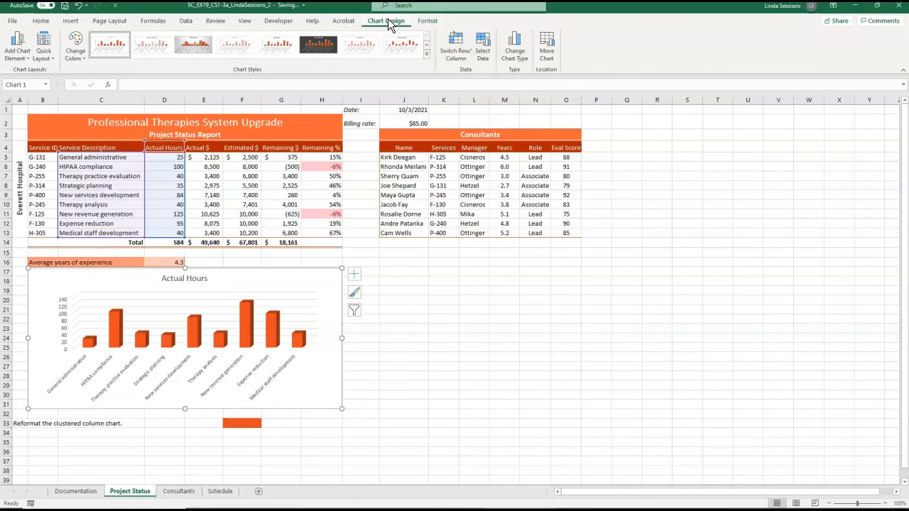
pyautogui.click(515, 58)
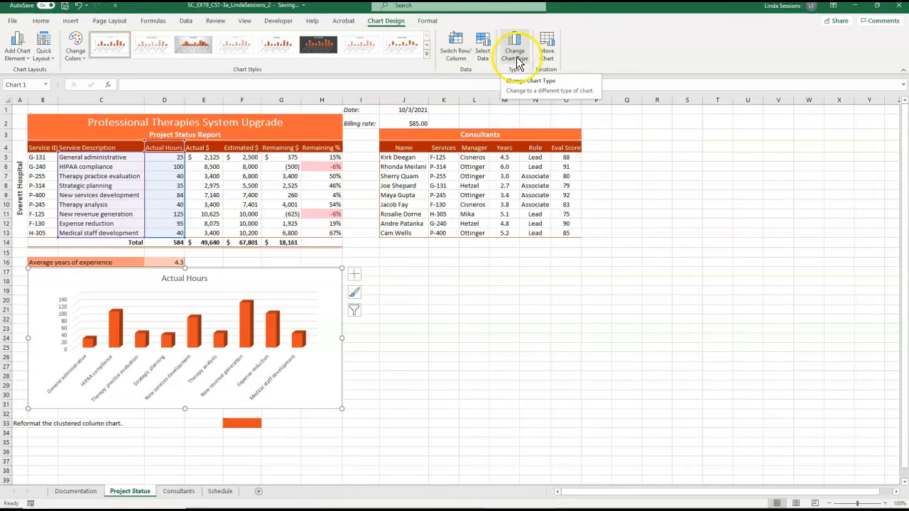
pyautogui.click(516, 61)
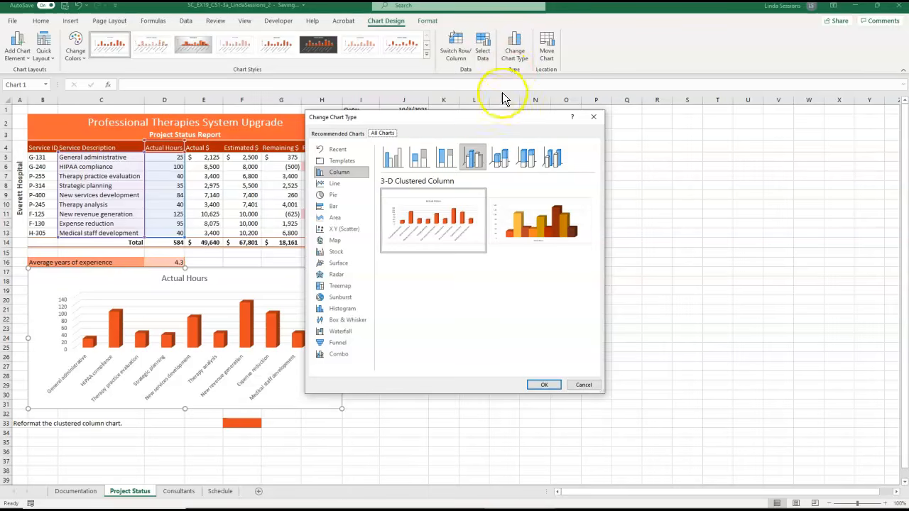
pyautogui.moveTo(441, 221)
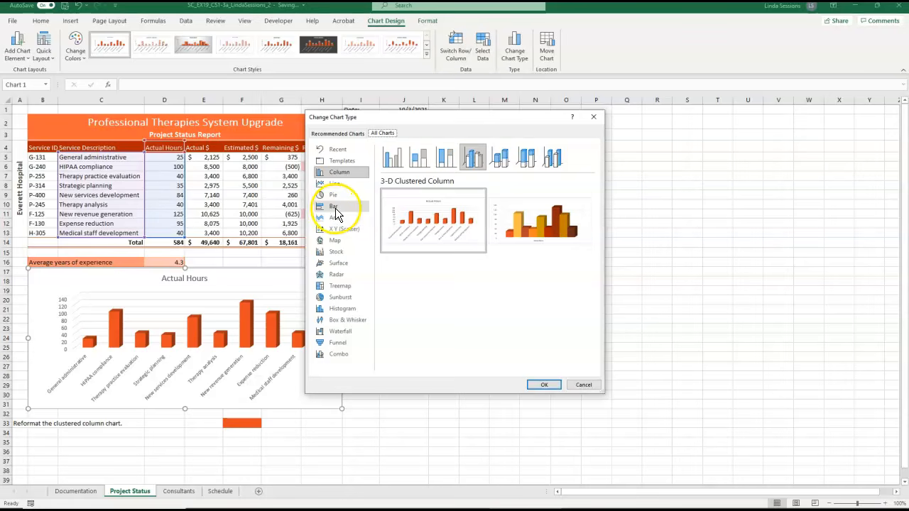
pyautogui.click(333, 208)
pyautogui.moveTo(414, 224)
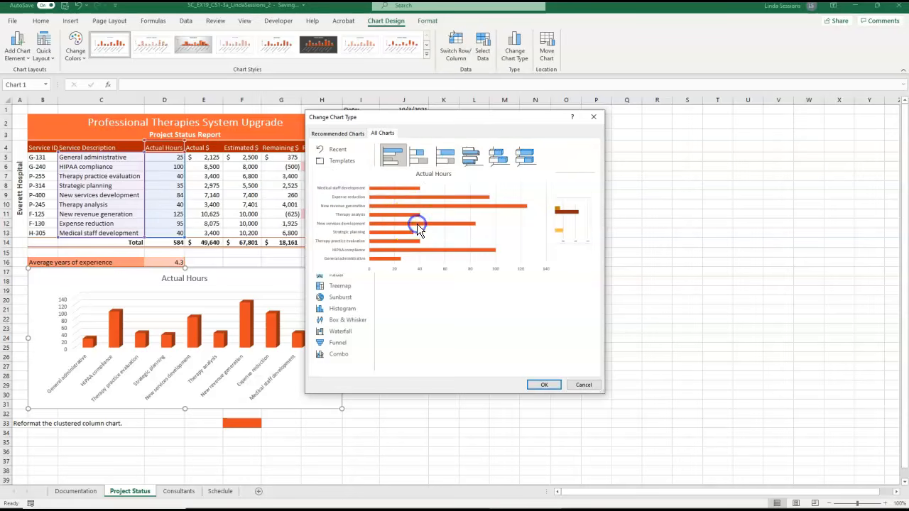
pyautogui.click(537, 385)
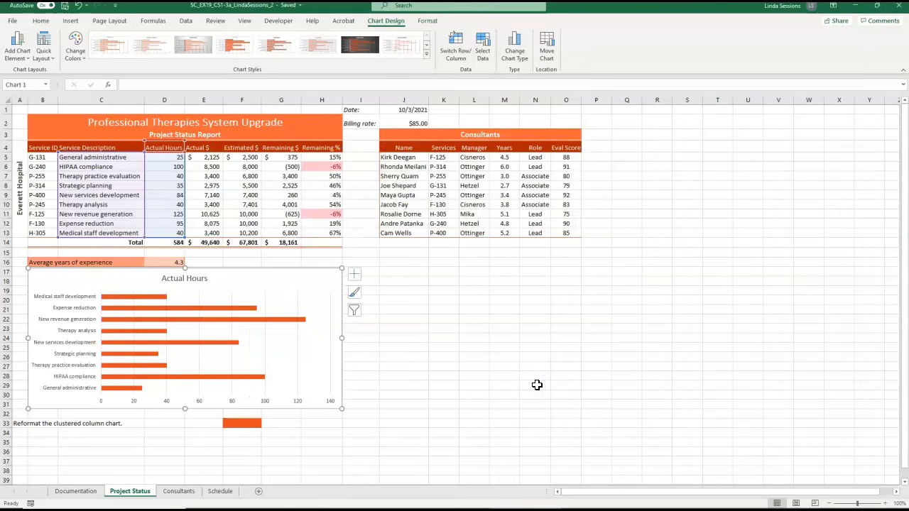
# Edit the bar chart's title to read "Actual Project Hours"
pyautogui.click(177, 278)
pyautogui.click(185, 278)
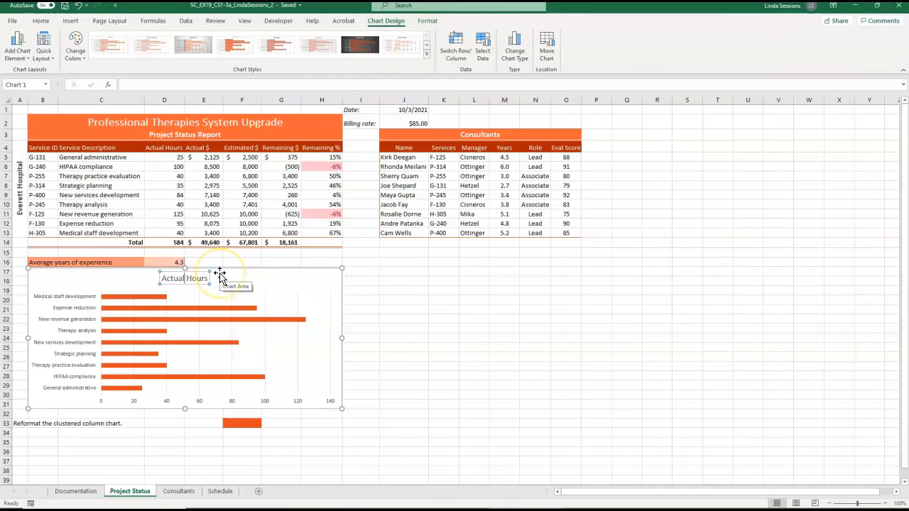
pyautogui.write('Project')
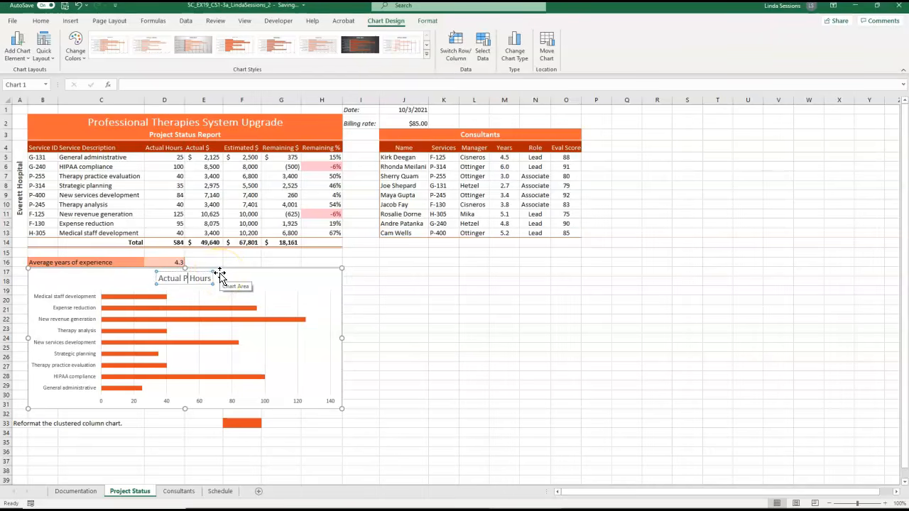
pyautogui.press('Escape')
pyautogui.press('Escape')
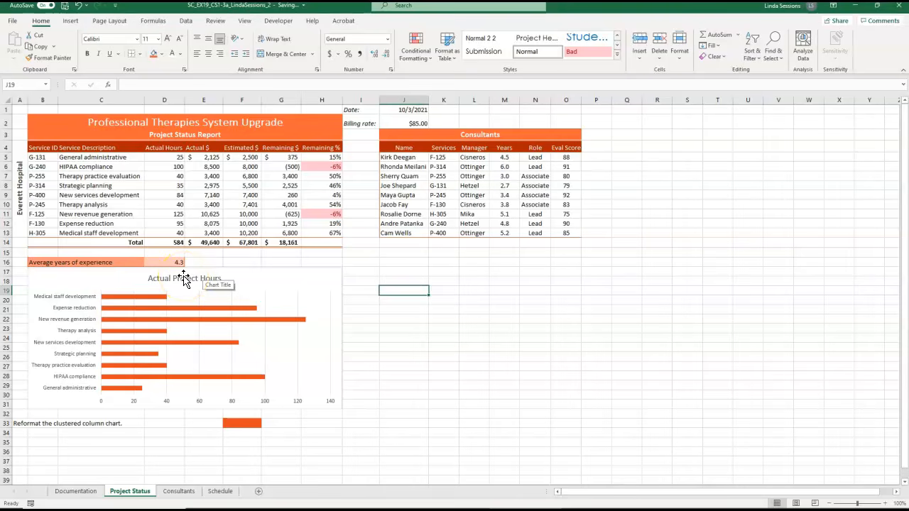
# Add a primary horizontal axis title reading "Hours" to the Actual Project Hours chart
pyautogui.click(212, 304)
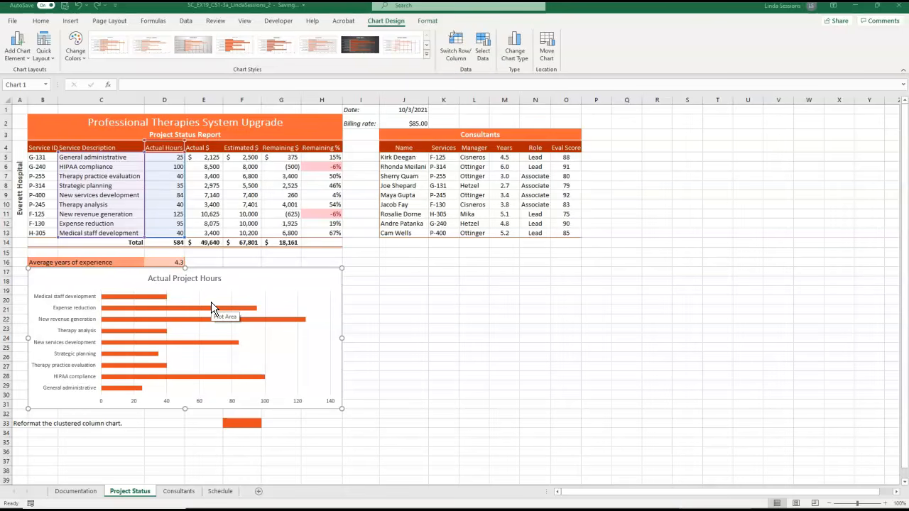
pyautogui.click(17, 51)
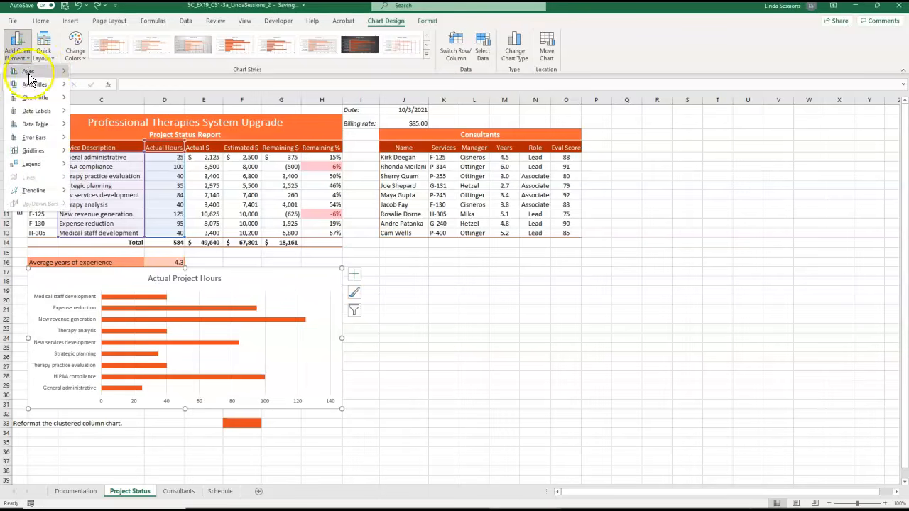
pyautogui.moveTo(30, 89)
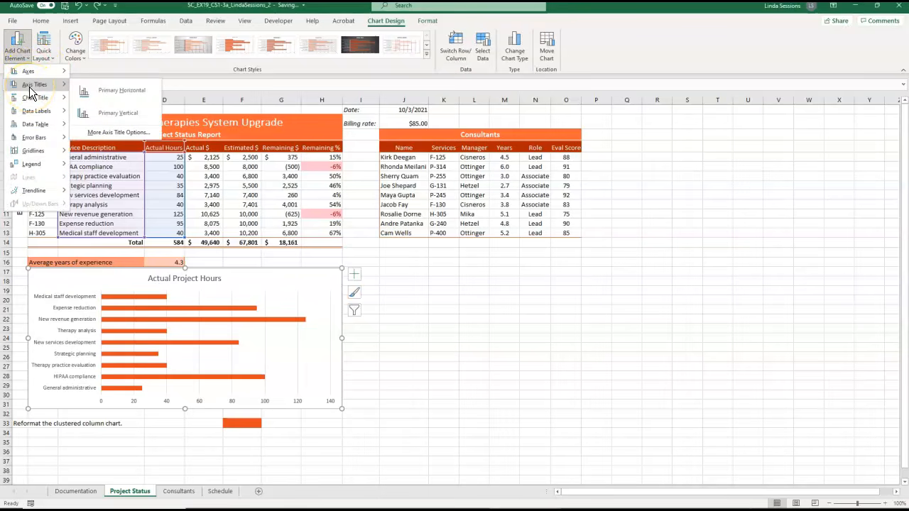
pyautogui.click(108, 96)
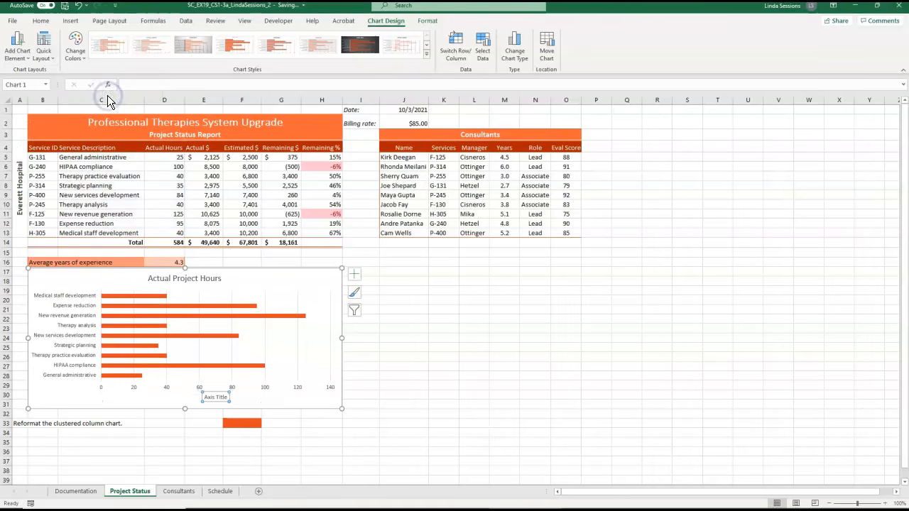
pyautogui.write('Hours')
pyautogui.click(248, 280)
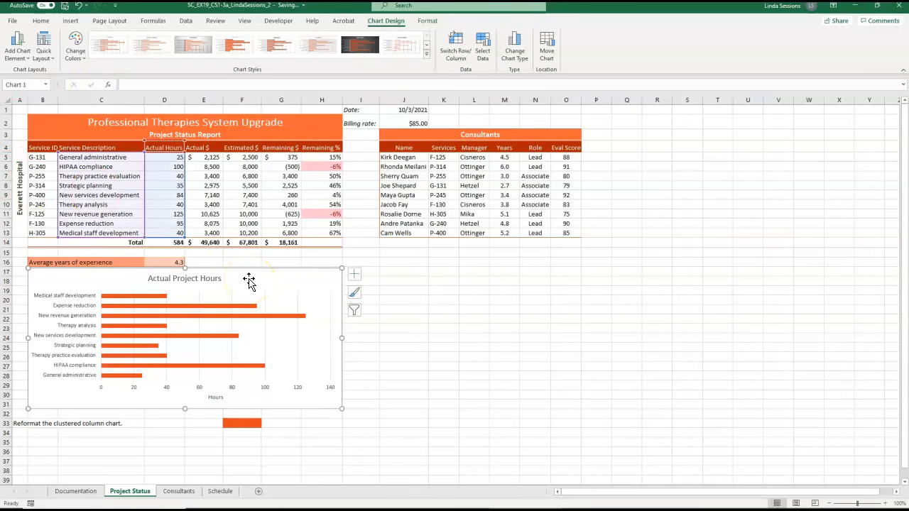
# Add data labels in the Center position to the bars of the Actual Project Hours chart
pyautogui.click(23, 56)
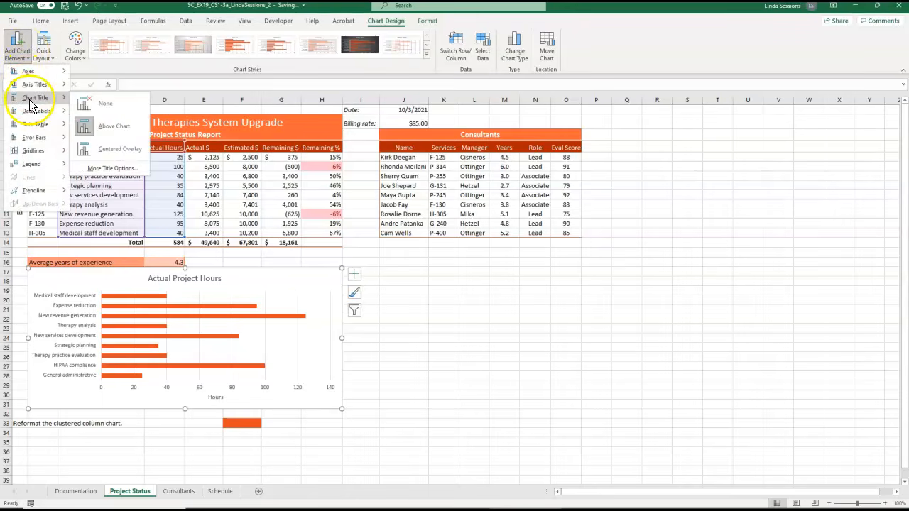
pyautogui.moveTo(27, 115)
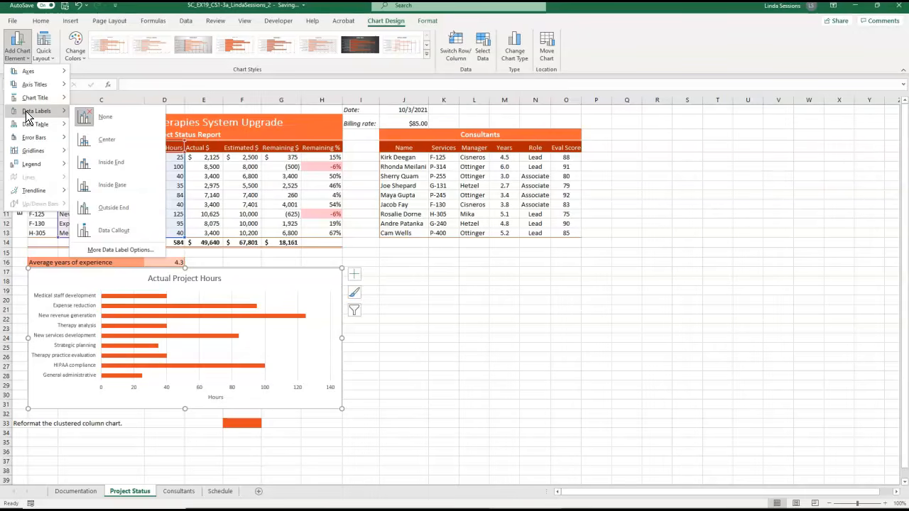
pyautogui.click(99, 140)
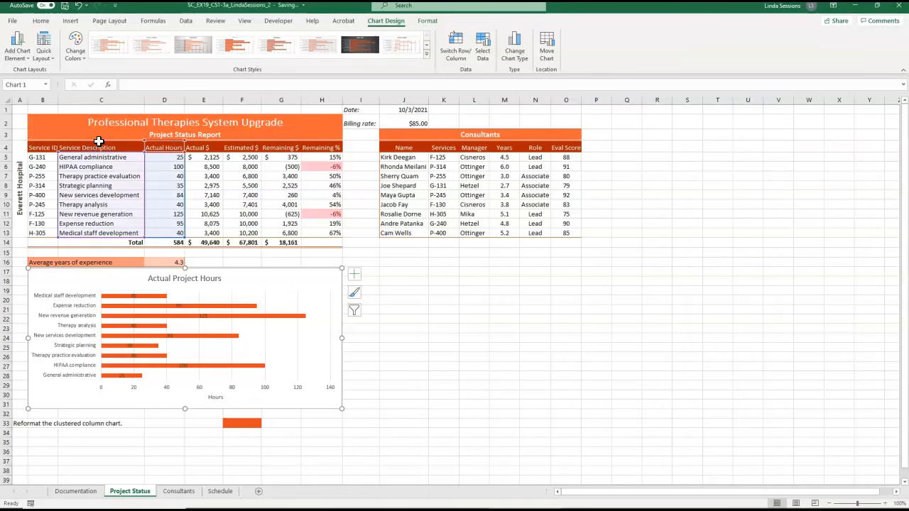
pyautogui.press('Escape')
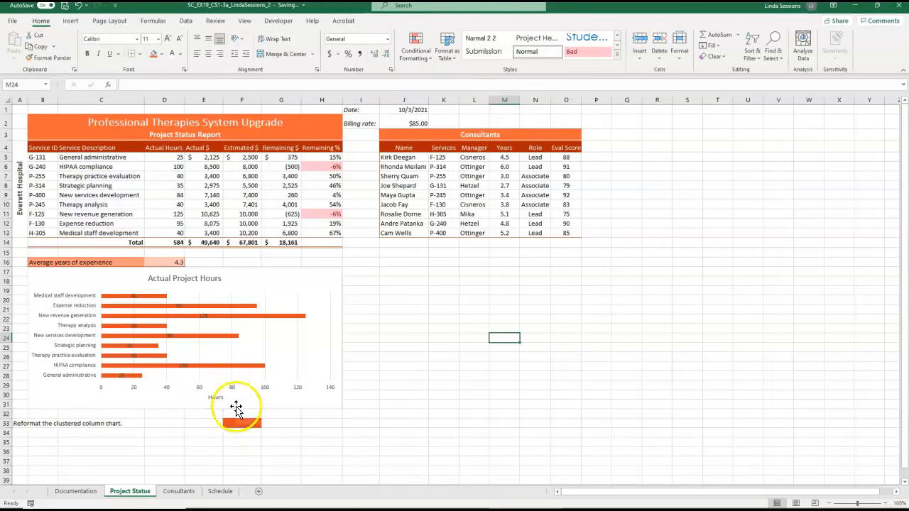
# Delete row 33, which holds the note about reformatting the clustered column chart
pyautogui.click(8, 423)
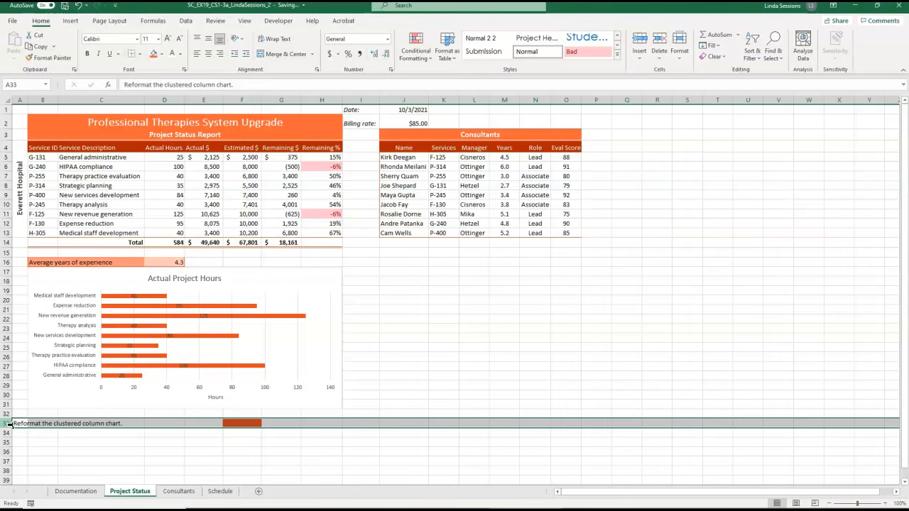
pyautogui.rightClick(8, 424)
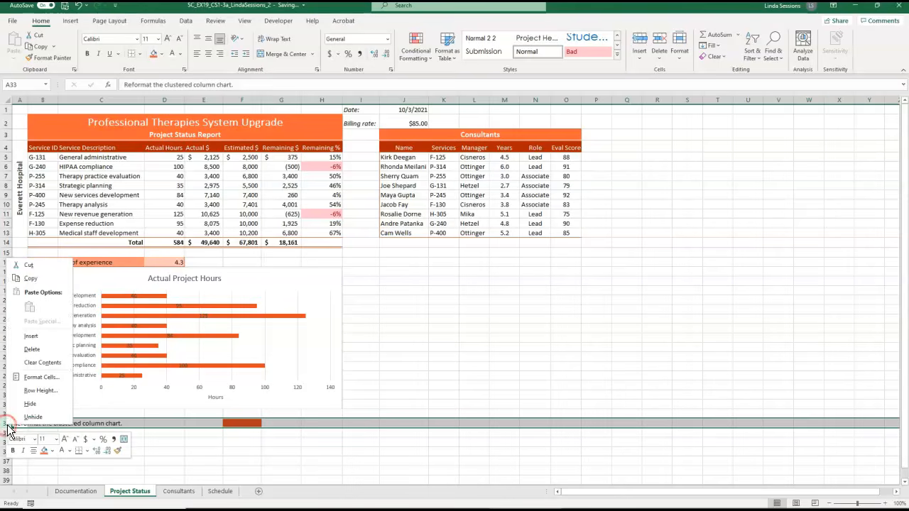
pyautogui.click(29, 349)
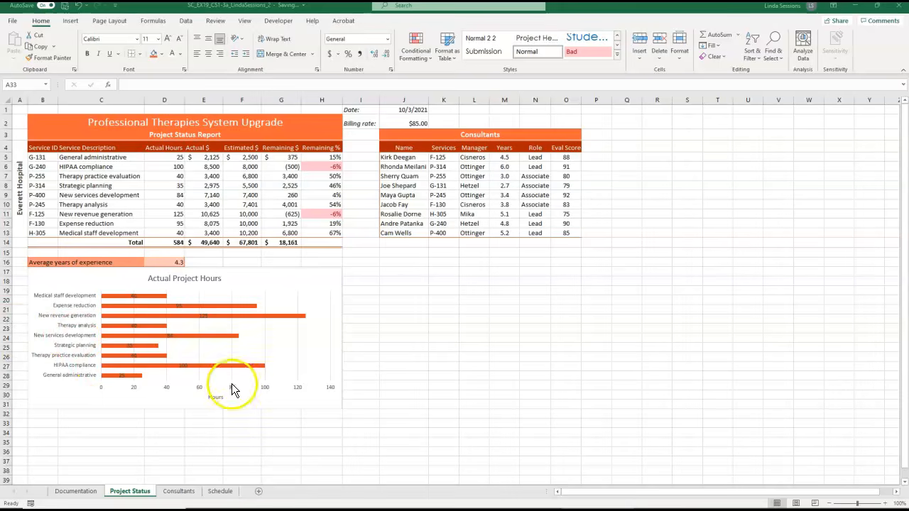
# Rename the Schedule worksheet as "Project Schedule"
pyautogui.click(220, 492)
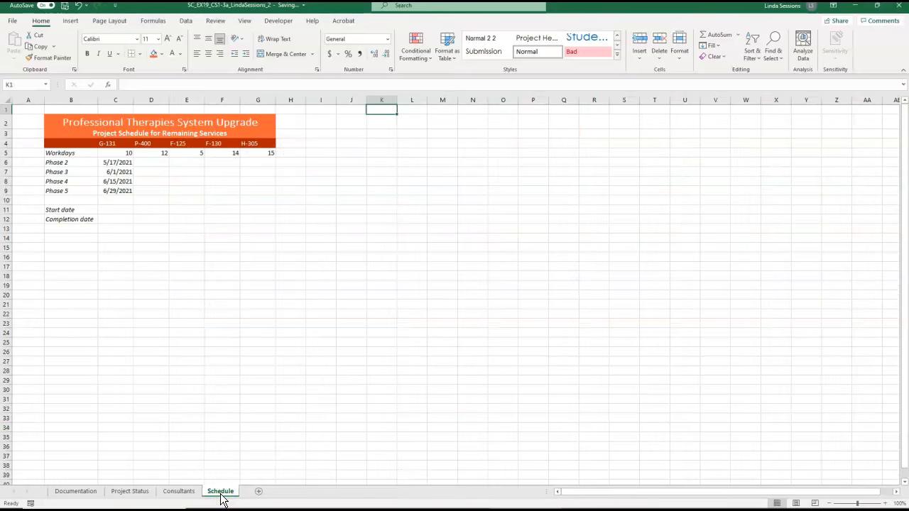
pyautogui.rightClick(221, 498)
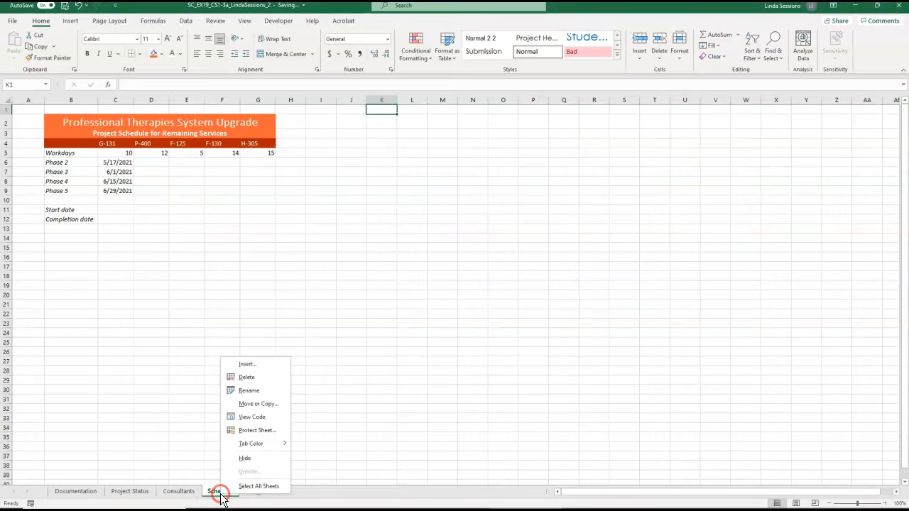
pyautogui.click(247, 391)
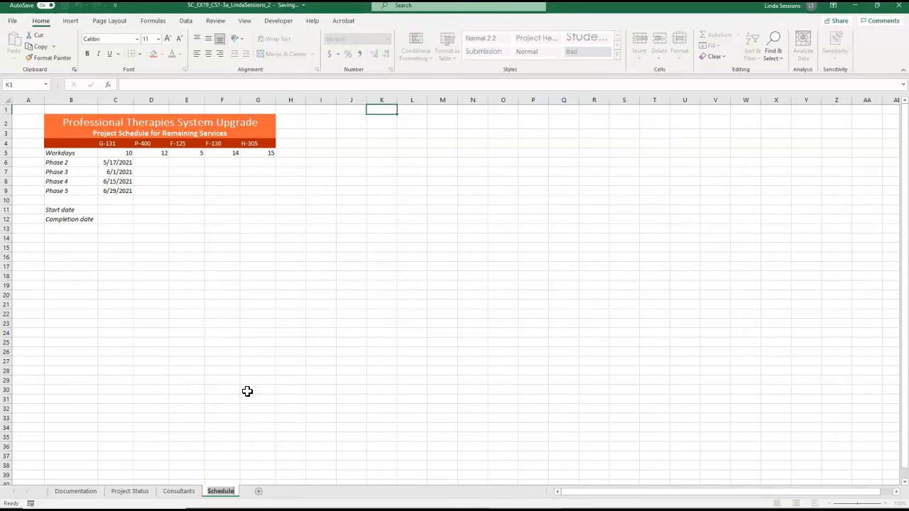
pyautogui.write('Project Schedule')
pyautogui.click(257, 411)
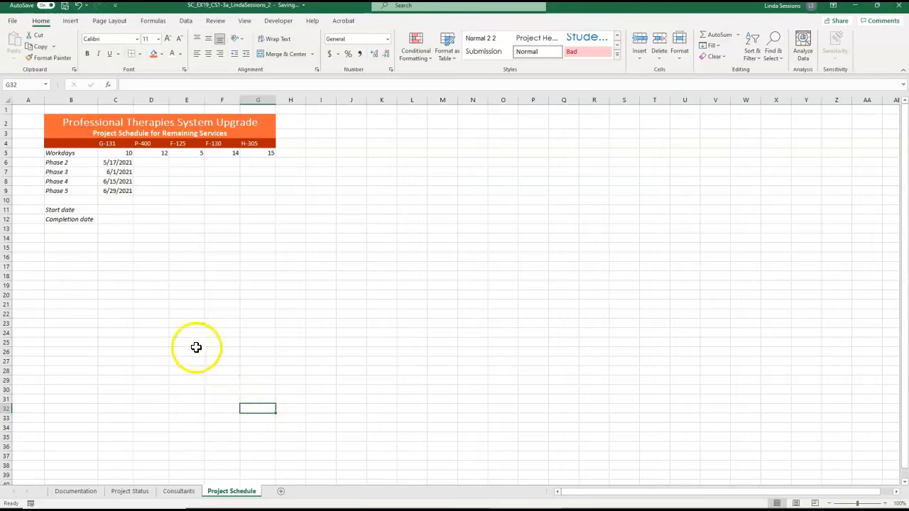
# Enter the formula =C6+4 in cell D6 for the Phase 2 date of service P-400
pyautogui.click(147, 163)
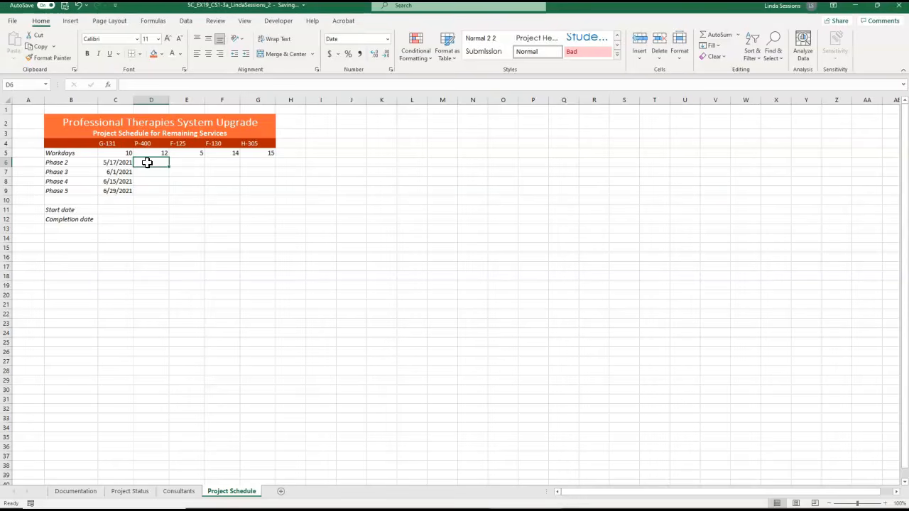
pyautogui.write('=')
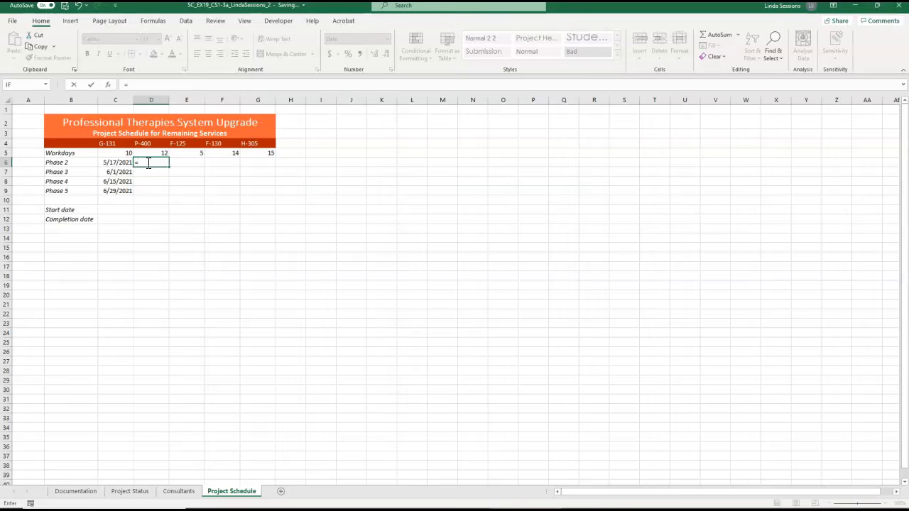
pyautogui.click(115, 164)
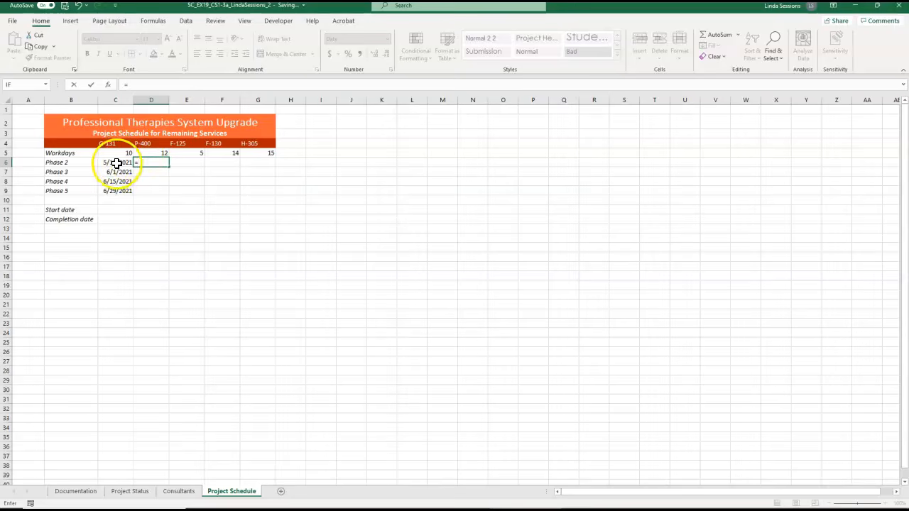
pyautogui.write('+4')
pyautogui.press('Return')
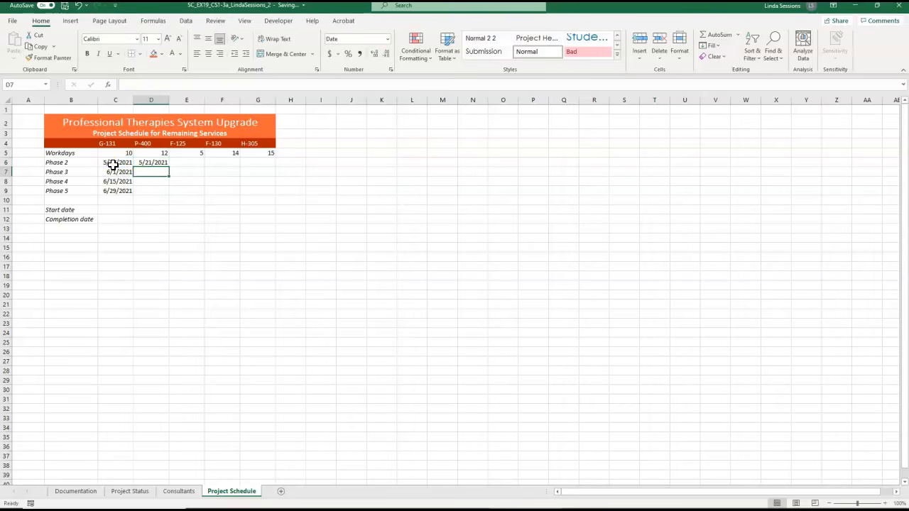
# Enter the formula =C6-3 in cell E6 for the Phase 2 date of service F-125
pyautogui.click(187, 162)
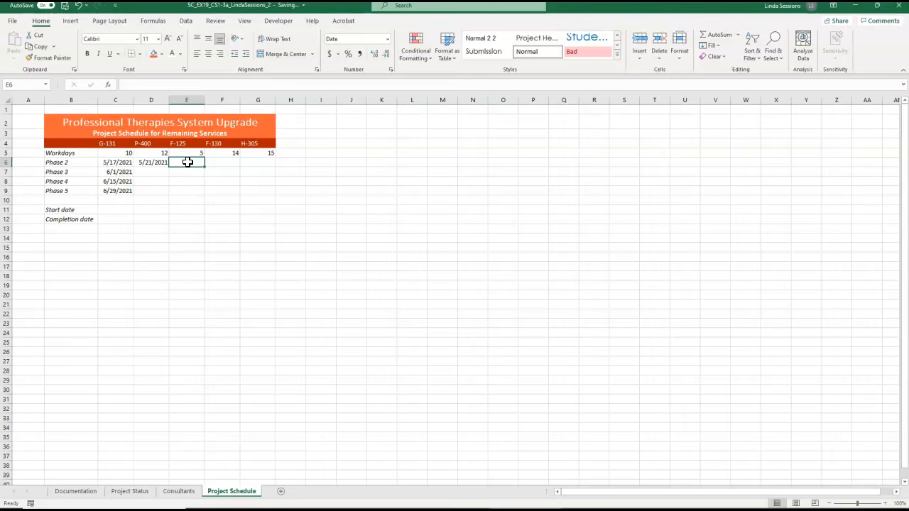
pyautogui.write('=')
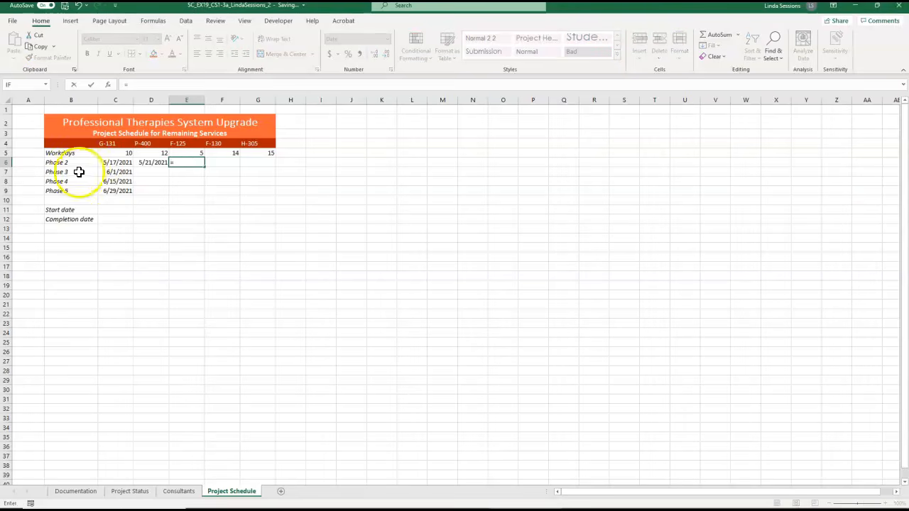
pyautogui.click(114, 163)
pyautogui.write('-')
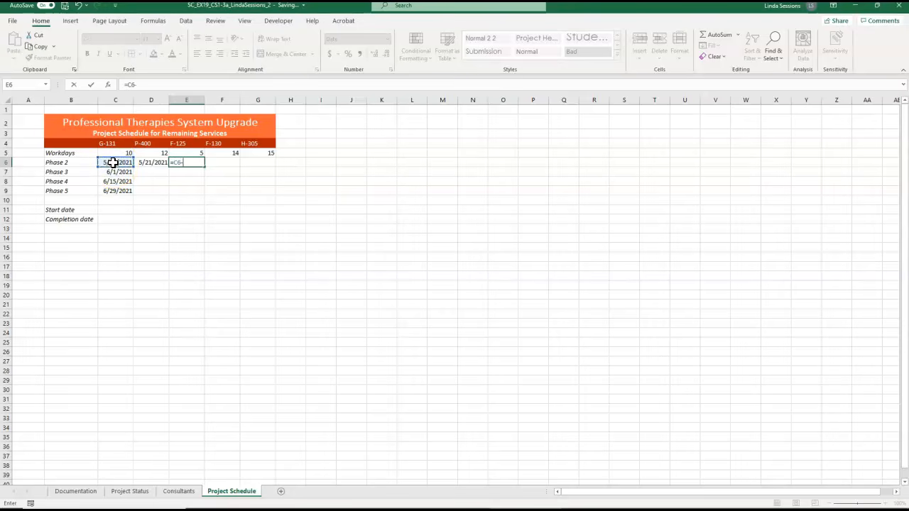
pyautogui.write('3')
pyautogui.press('Return')
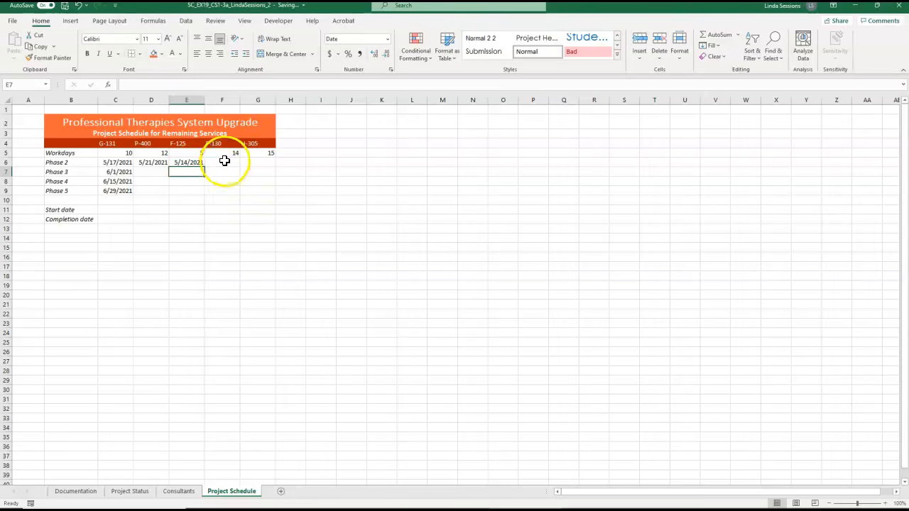
# Enter the formula =E6+2 in cell F6 for the Phase 2 date of service F-130
pyautogui.click(223, 162)
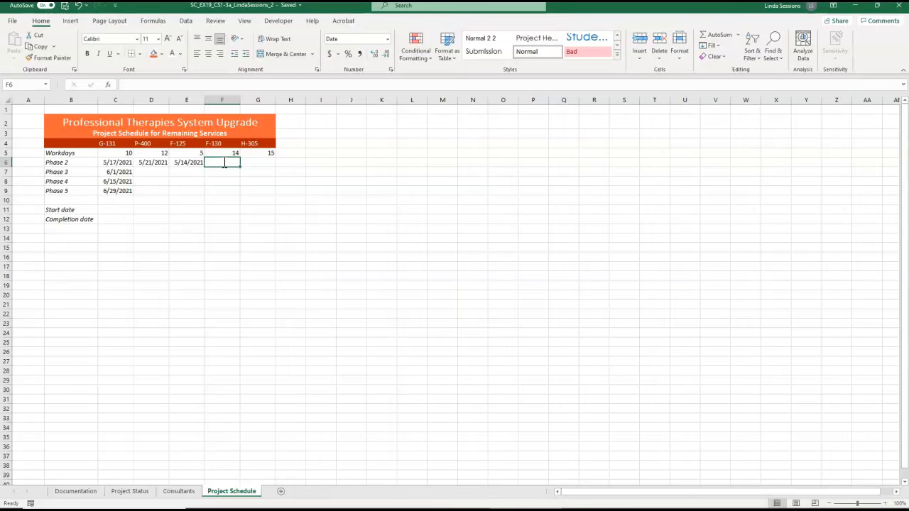
pyautogui.write('=')
pyautogui.click(181, 163)
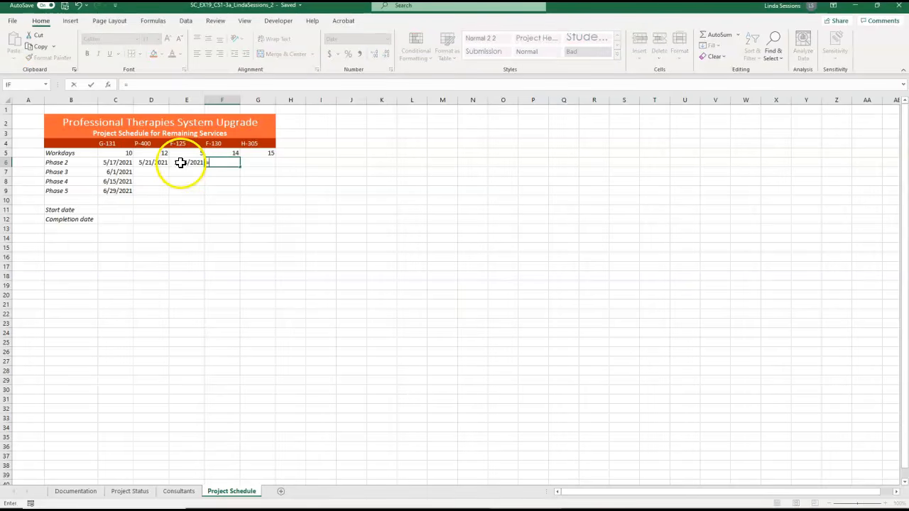
pyautogui.write('+2')
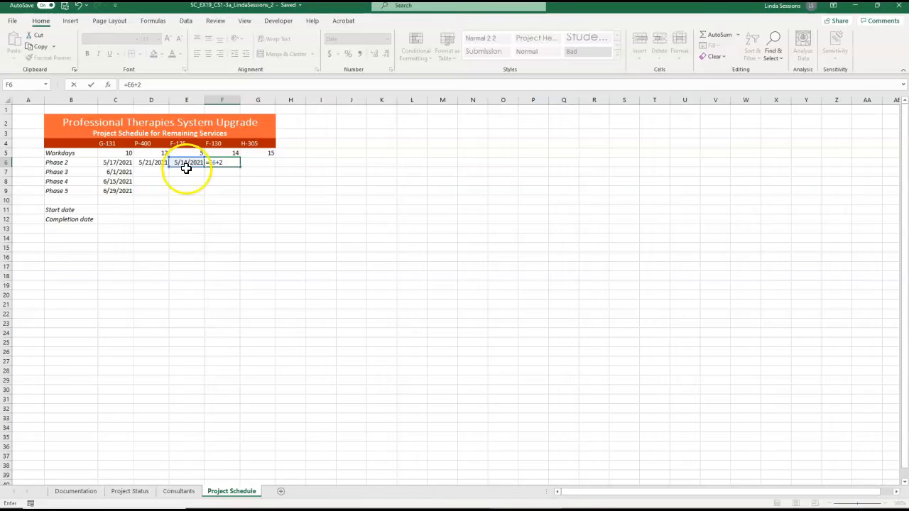
pyautogui.press('Return')
# Enter the formula =C6+2 in cell G6 for the Phase 2 date of service H-305
pyautogui.click(257, 161)
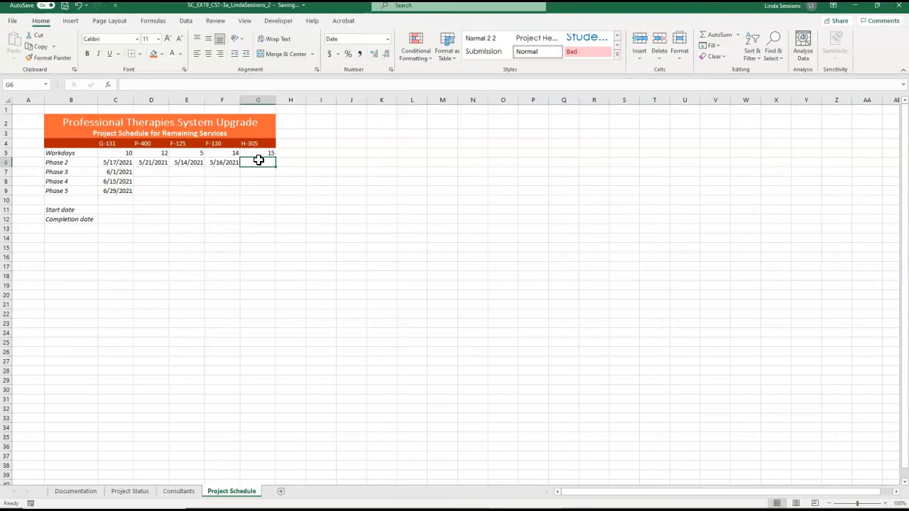
pyautogui.write('=')
pyautogui.click(113, 162)
pyautogui.write('+')
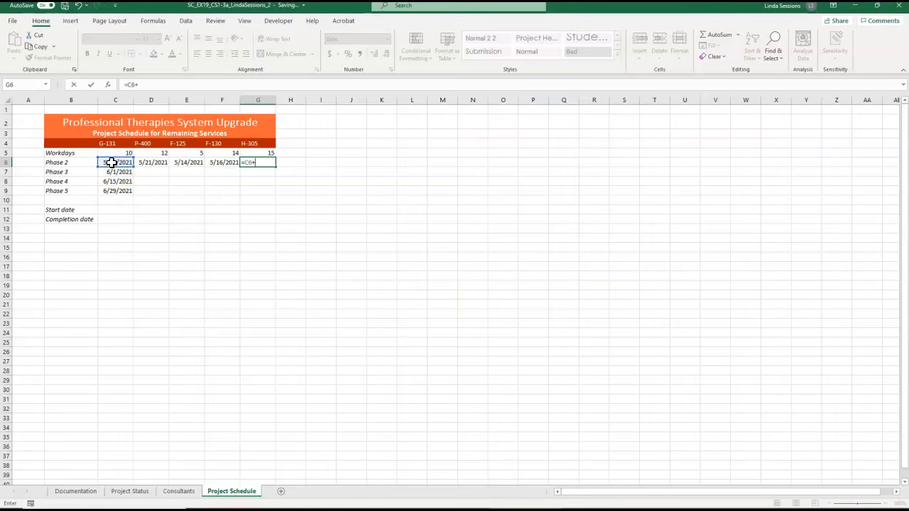
pyautogui.write('2')
pyautogui.press('Return')
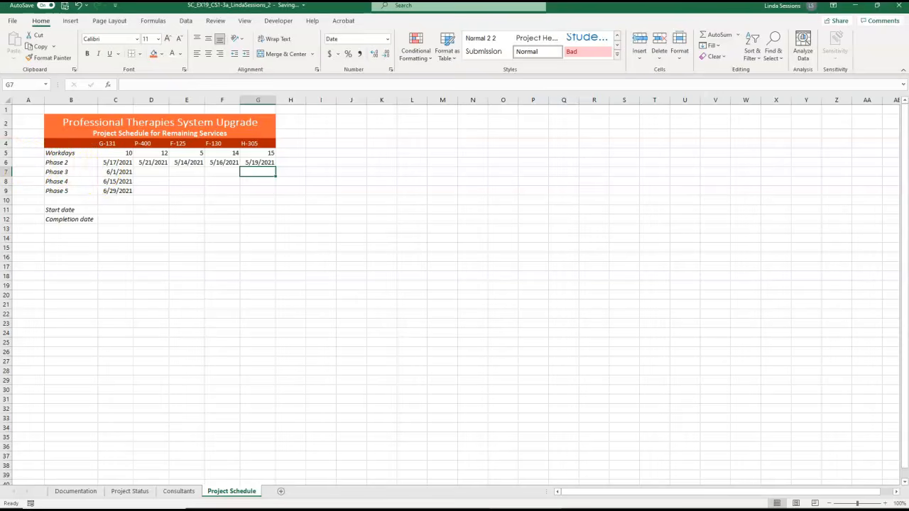
# Fill each Phase 2 formula in D6:G6 down its column through row 9, covering Phases 3 to 5
pyautogui.click(144, 163)
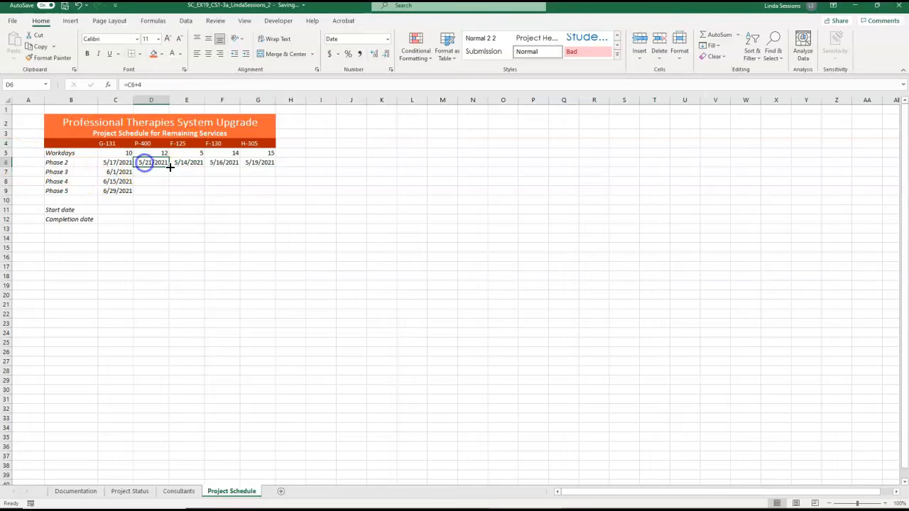
pyautogui.moveTo(169, 167); pyautogui.dragTo(165, 194)
pyautogui.click(179, 167)
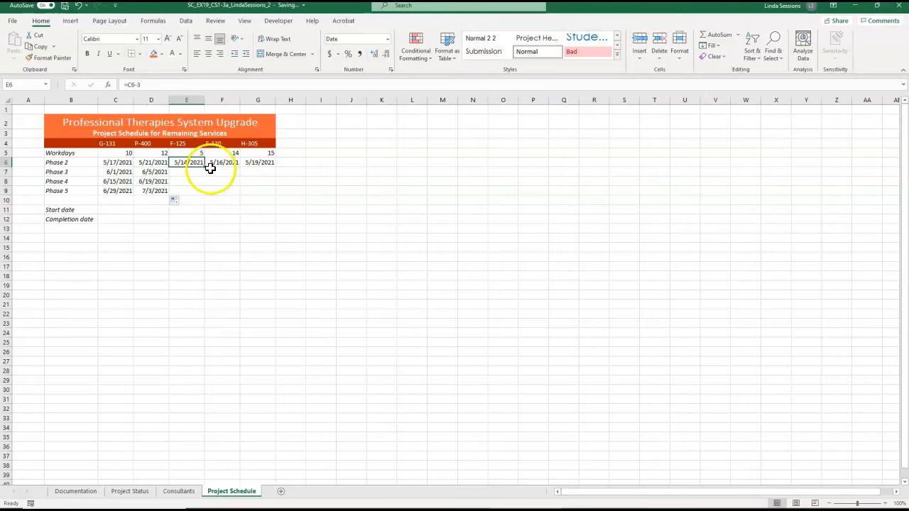
pyautogui.doubleClick(205, 168)
pyautogui.click(217, 166)
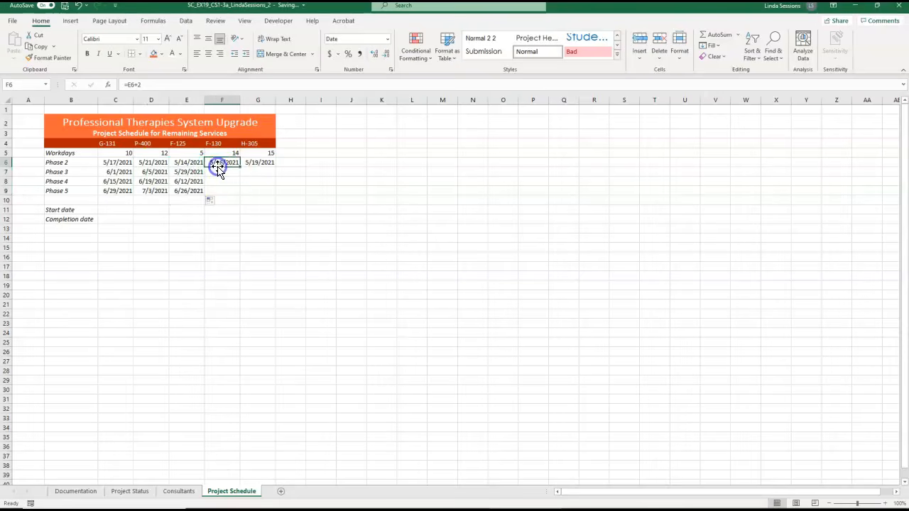
pyautogui.moveTo(239, 169); pyautogui.dragTo(243, 191)
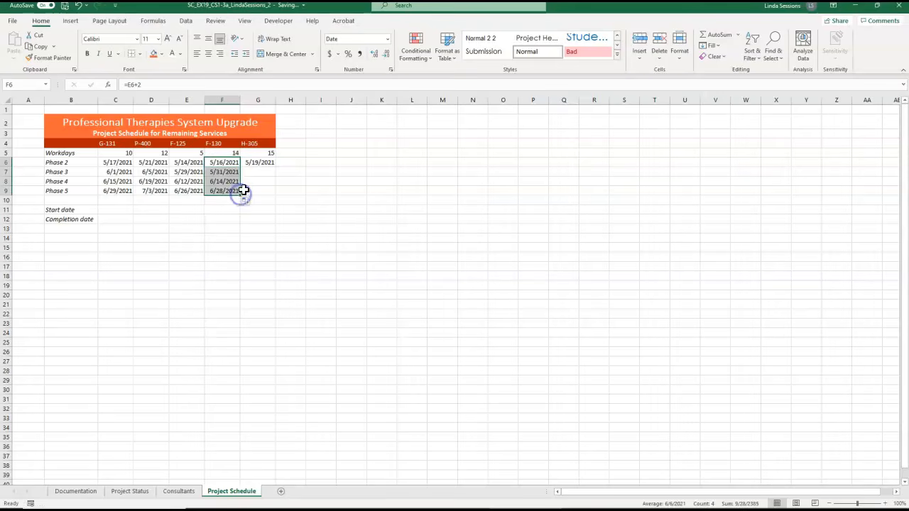
pyautogui.click(259, 162)
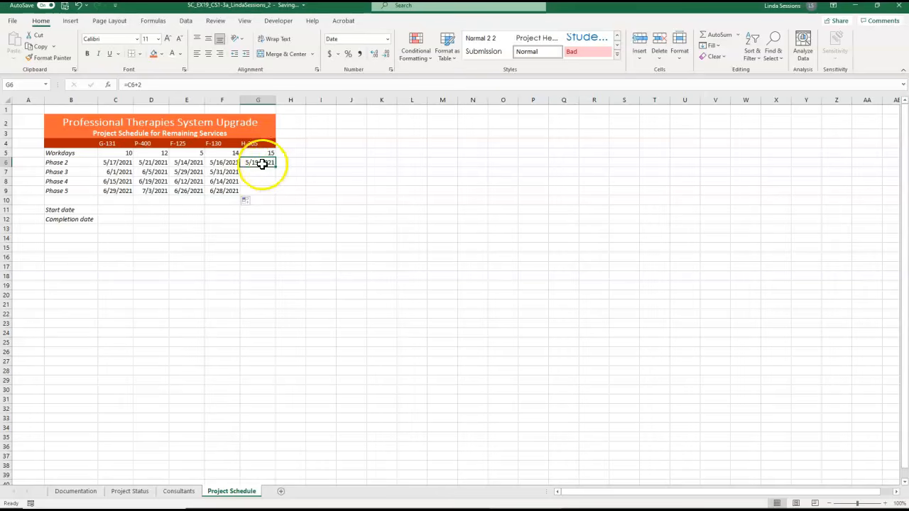
pyautogui.moveTo(275, 168); pyautogui.dragTo(273, 192)
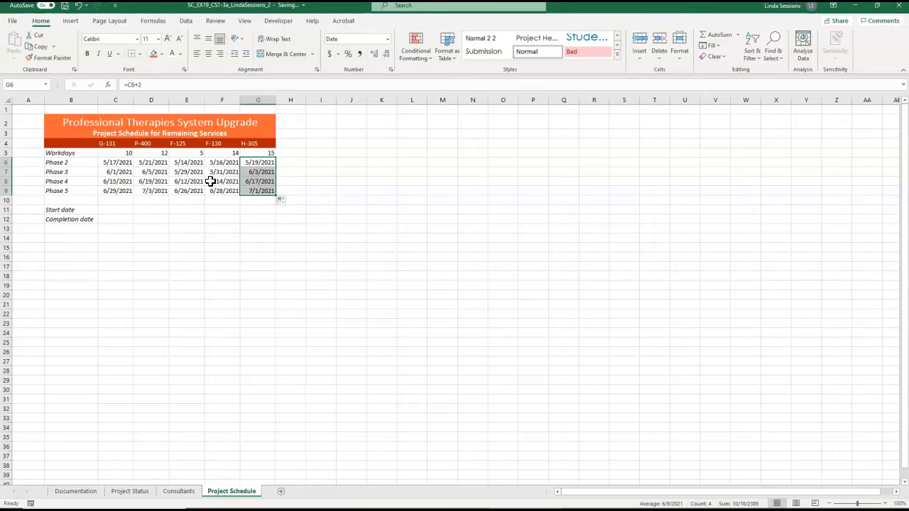
# Calculate the start date in cell C11 with the MIN function over the range C6:G9
pyautogui.click(110, 211)
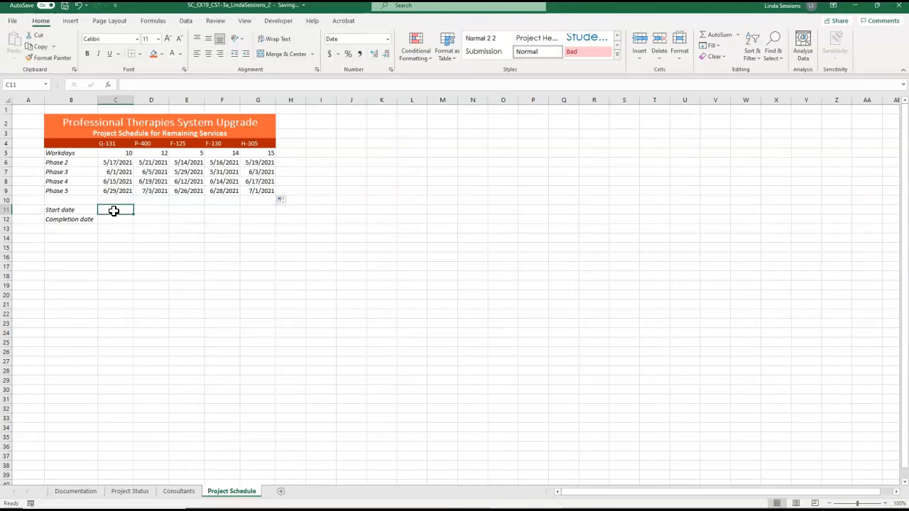
pyautogui.click(740, 32)
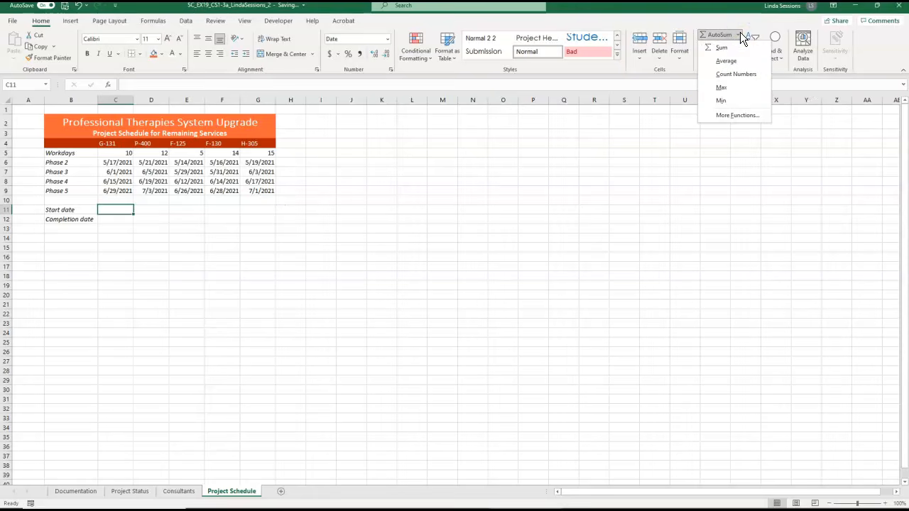
pyautogui.click(729, 104)
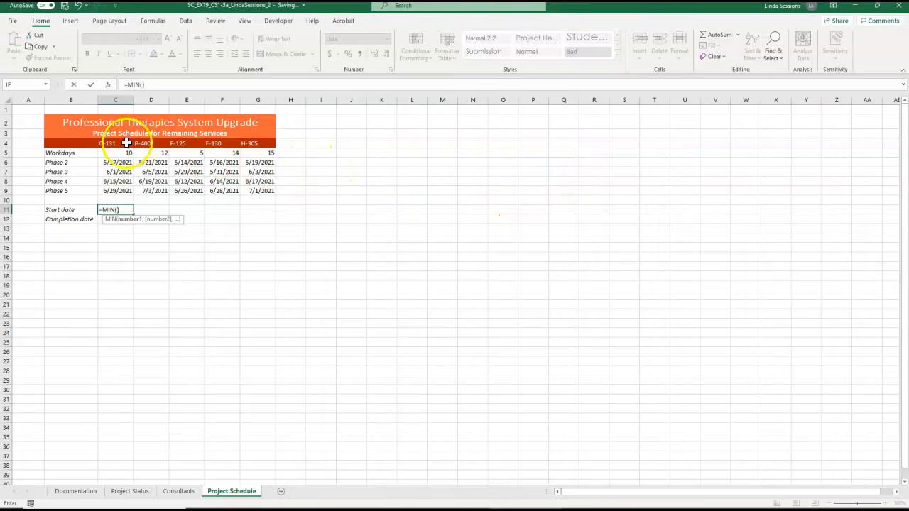
pyautogui.moveTo(110, 158); pyautogui.dragTo(251, 191)
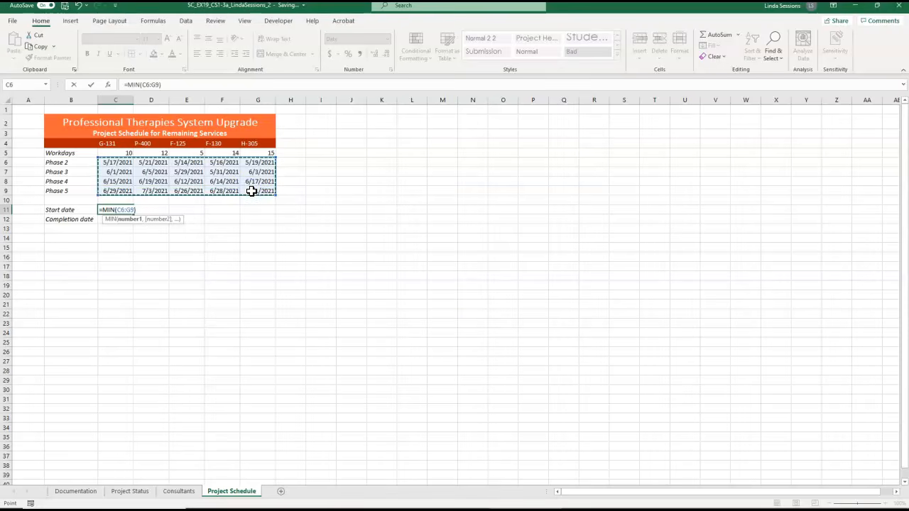
pyautogui.press('Return')
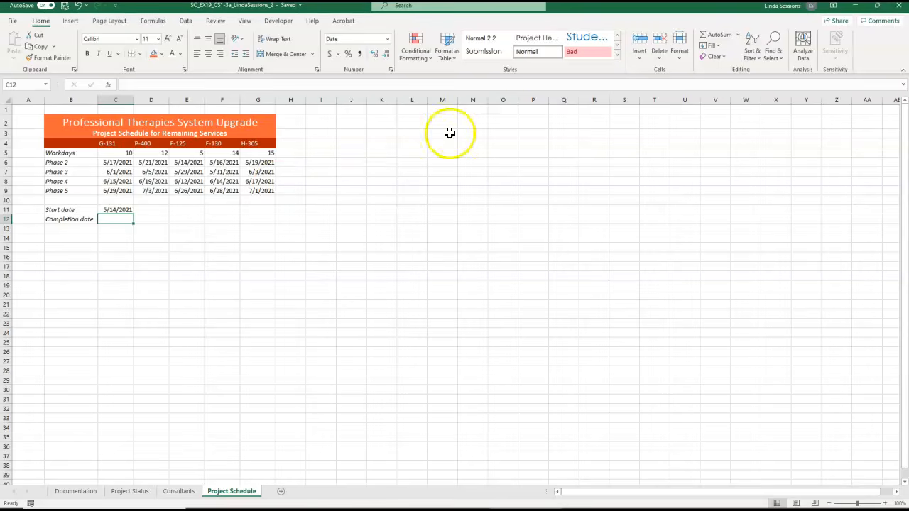
# Calculate the completion date in cell C12 with the MAX function over the range C6:G9
pyautogui.click(738, 37)
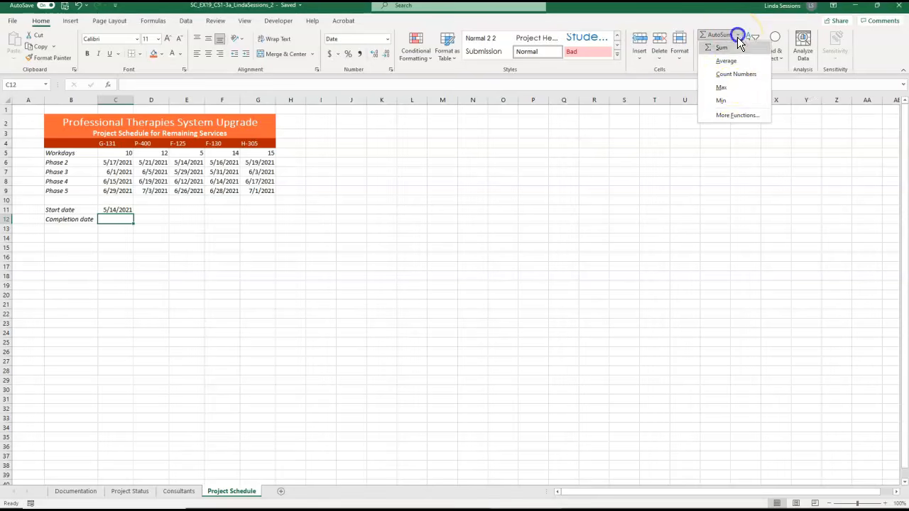
pyautogui.click(731, 90)
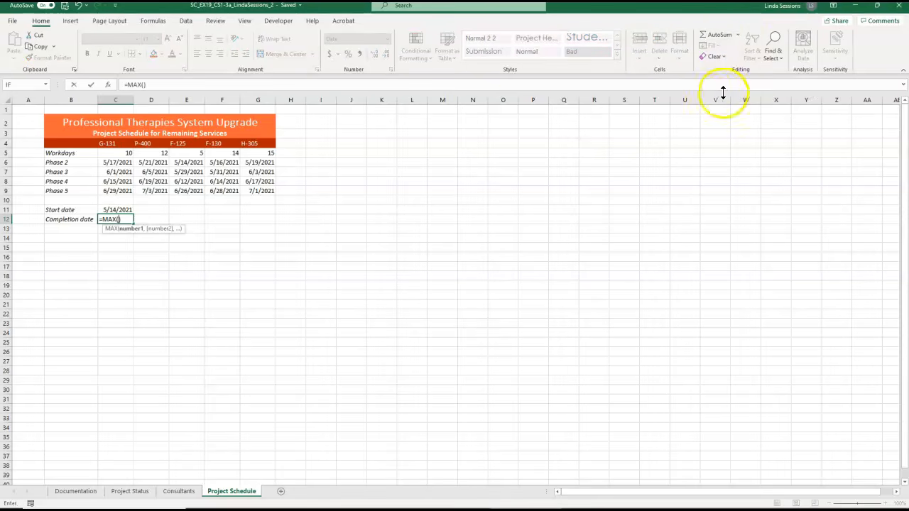
pyautogui.click(109, 163)
pyautogui.moveTo(108, 163); pyautogui.dragTo(252, 190)
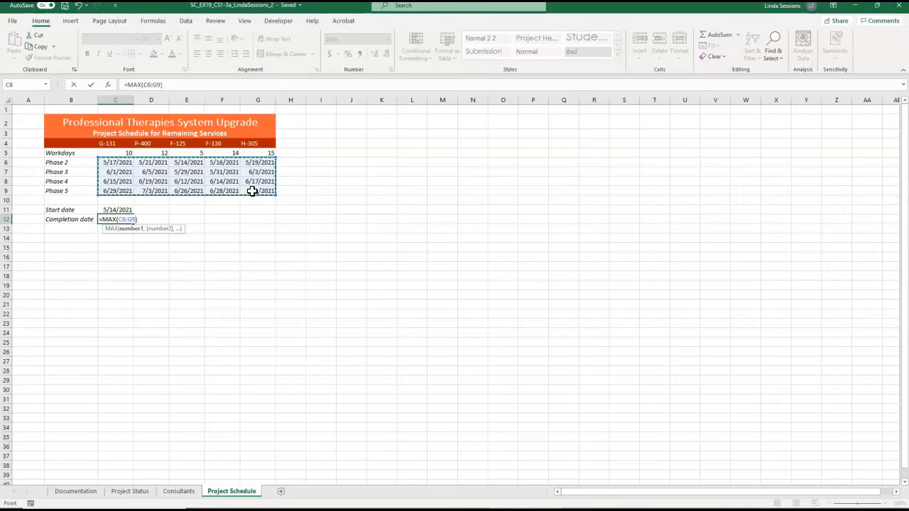
pyautogui.press('Return')
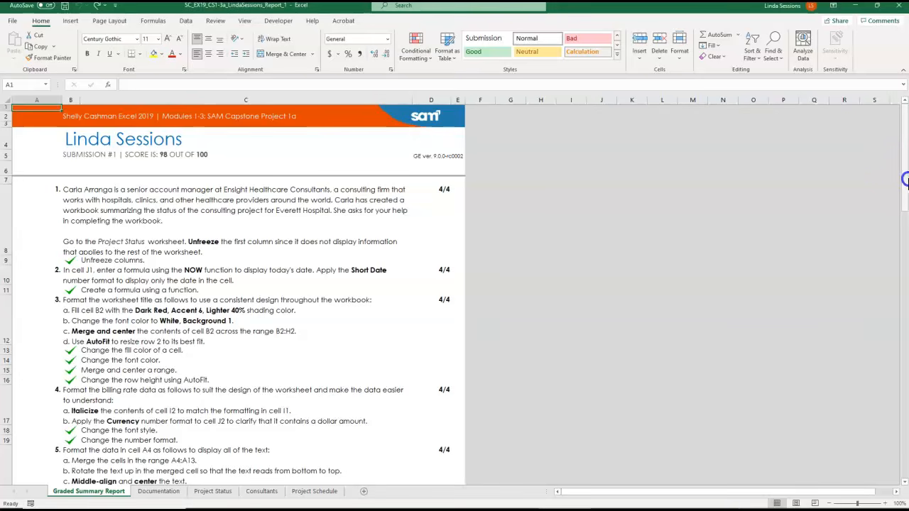
# Review the scores and feedback for each task in the Graded Summary Report down to item 19
pyautogui.click(872, 195)
pyautogui.moveTo(905, 197); pyautogui.dragTo(905, 357)
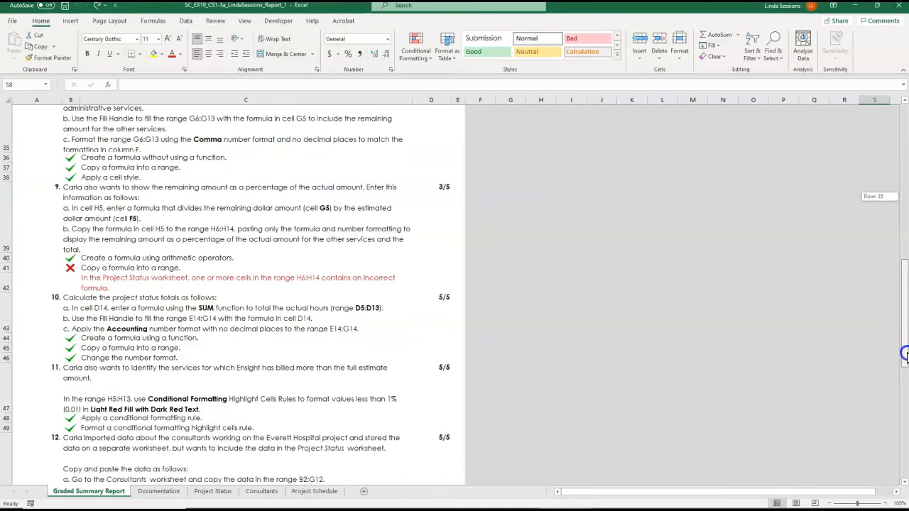
pyautogui.moveTo(905, 357); pyautogui.dragTo(905, 456)
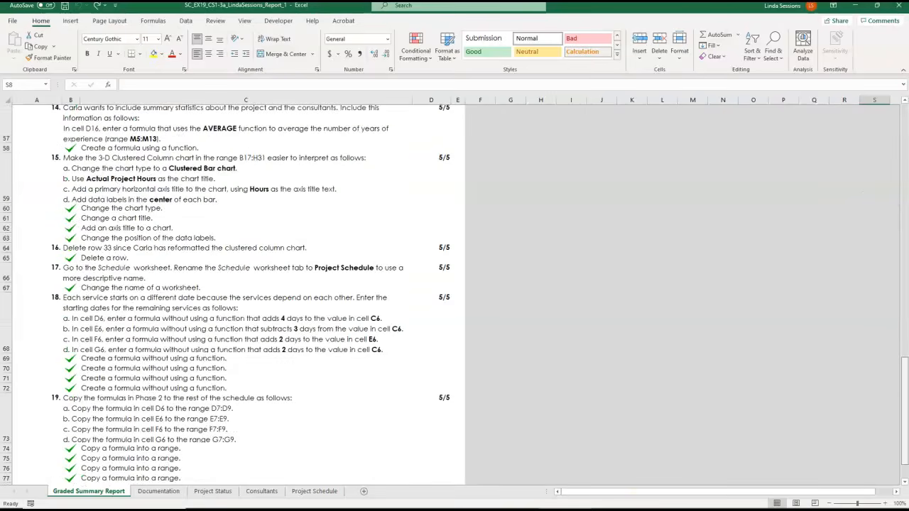
# On the Project Status worksheet, fill the Remaining % formula from H13 into total cell H14 without copying its formatting
pyautogui.click(225, 494)
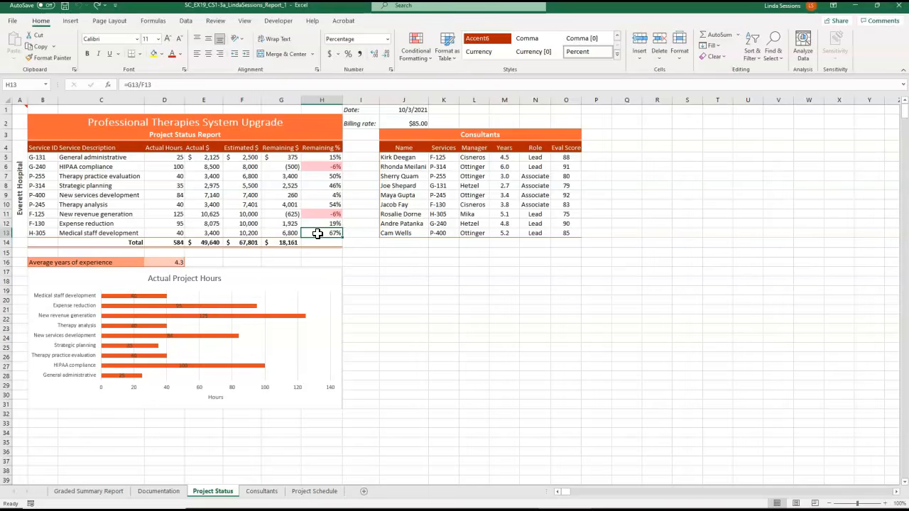
pyautogui.click(338, 241)
pyautogui.click(329, 233)
pyautogui.moveTo(344, 238); pyautogui.dragTo(341, 246)
pyautogui.click(429, 277)
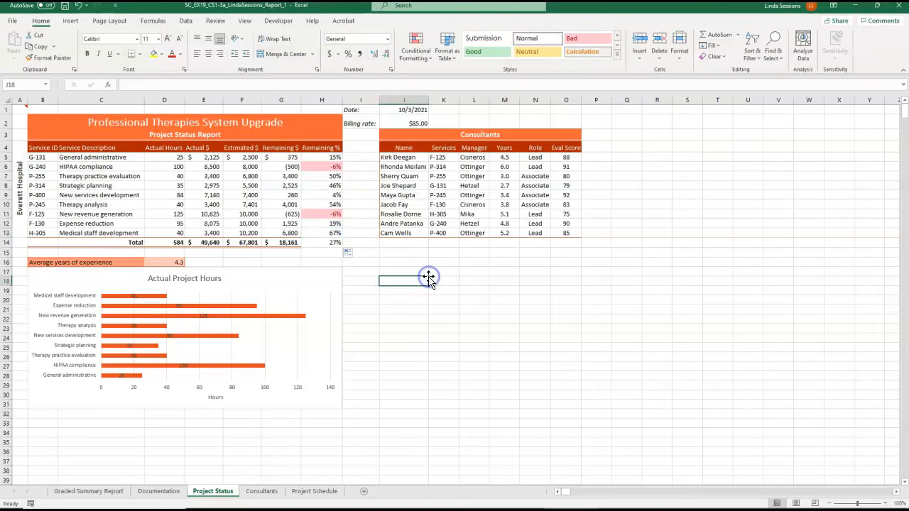
pyautogui.click(353, 256)
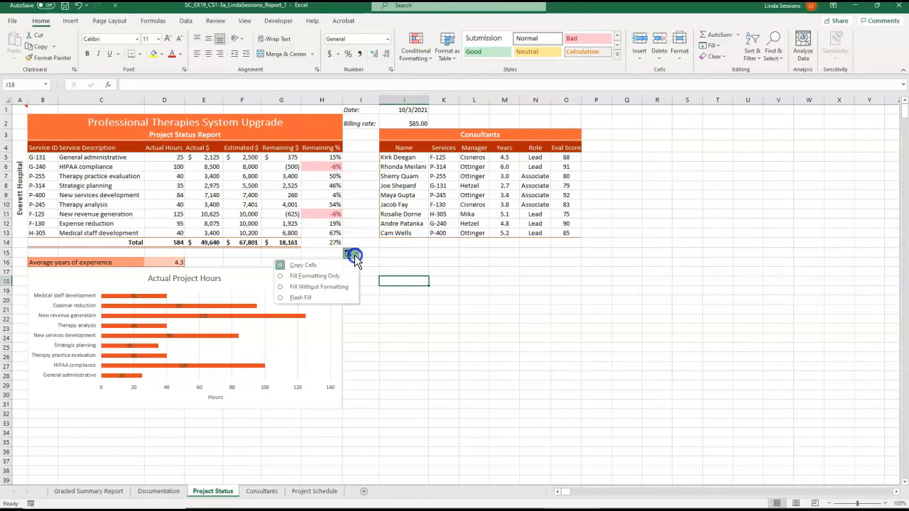
pyautogui.click(279, 287)
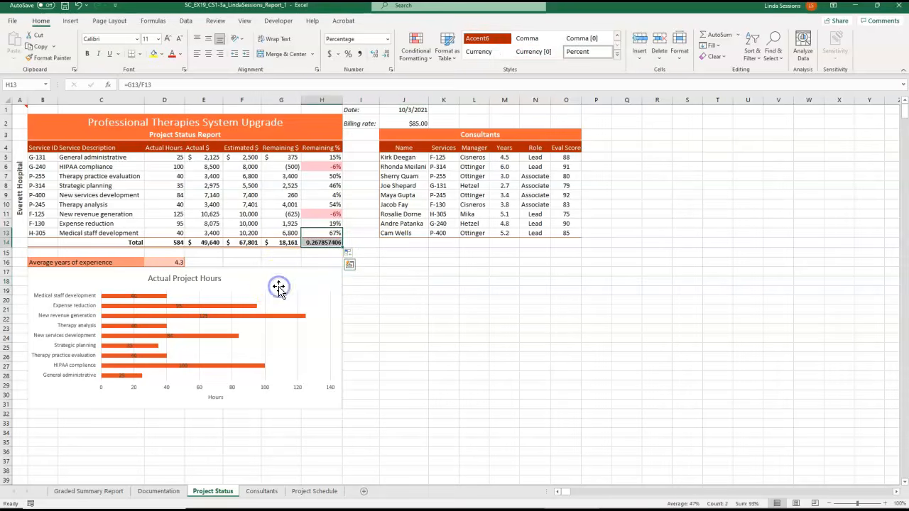
# Apply the Percent number format to the total Remaining % in cell H14
pyautogui.press('Down')
pyautogui.click(348, 56)
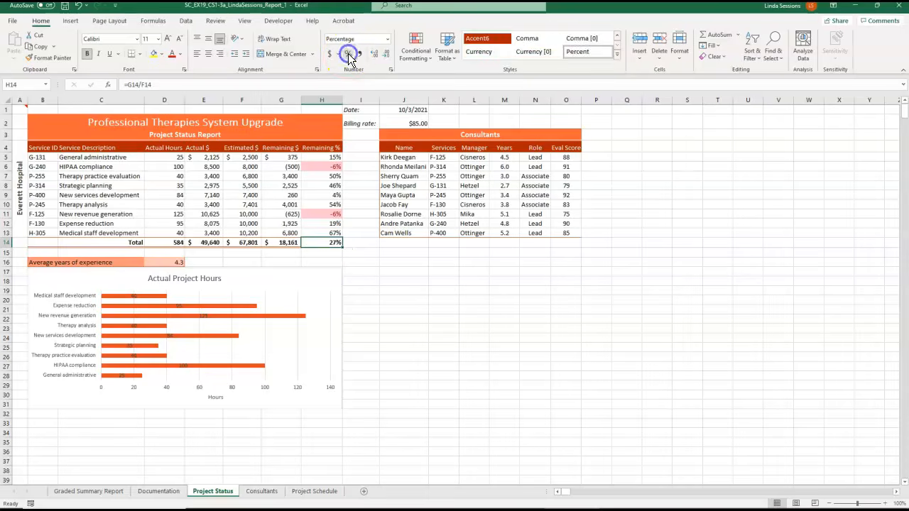
pyautogui.click(430, 300)
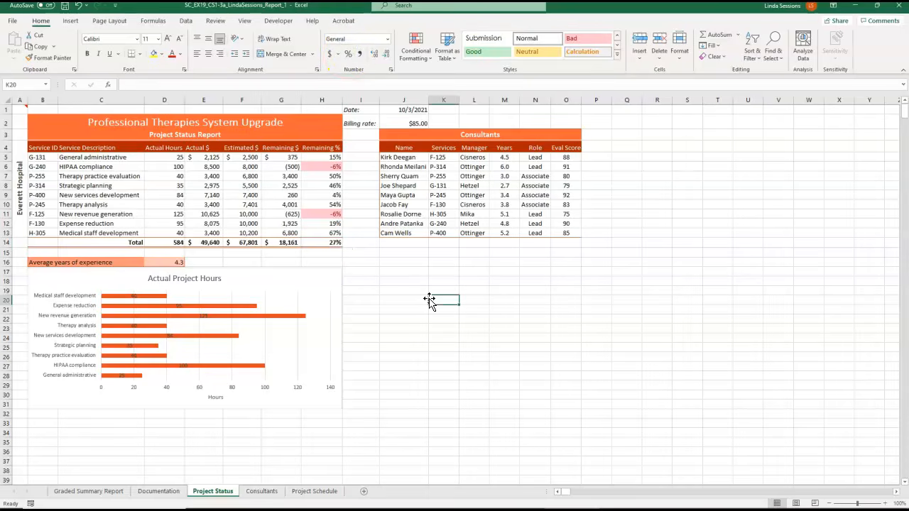